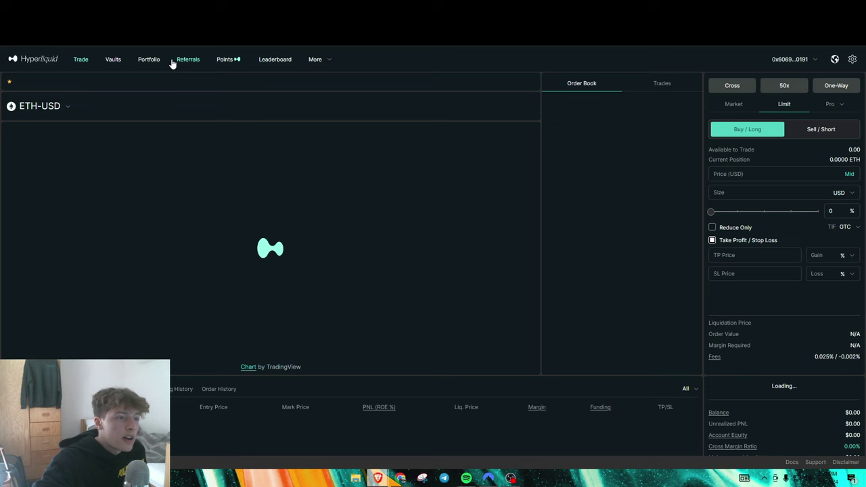
Open the Points page showing 98 total points, rank 7152 and Gold league
{"action": "left_click", "coordinate": [226, 60]}
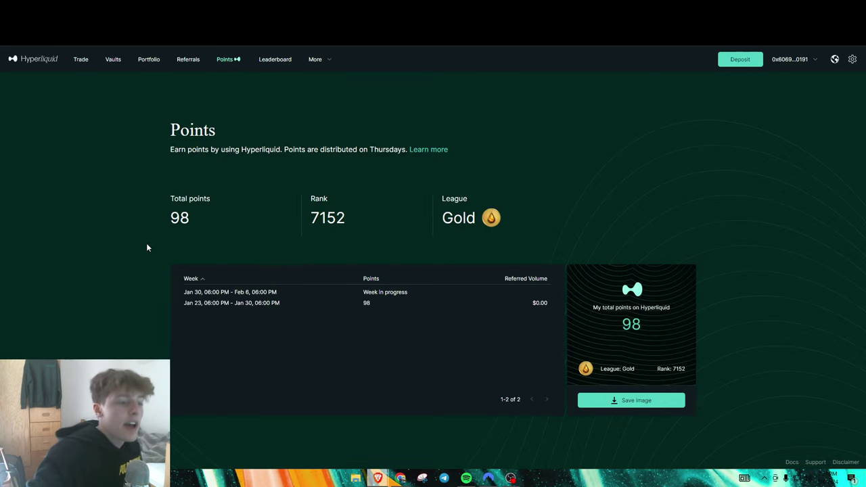
{"action": "double_click", "coordinate": [183, 210]}
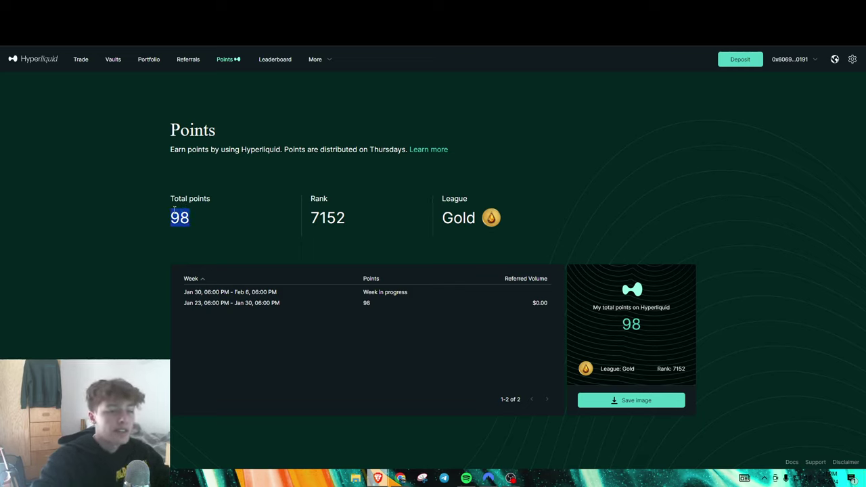
{"action": "double_click", "coordinate": [459, 218]}
{"action": "left_click", "coordinate": [465, 218]}
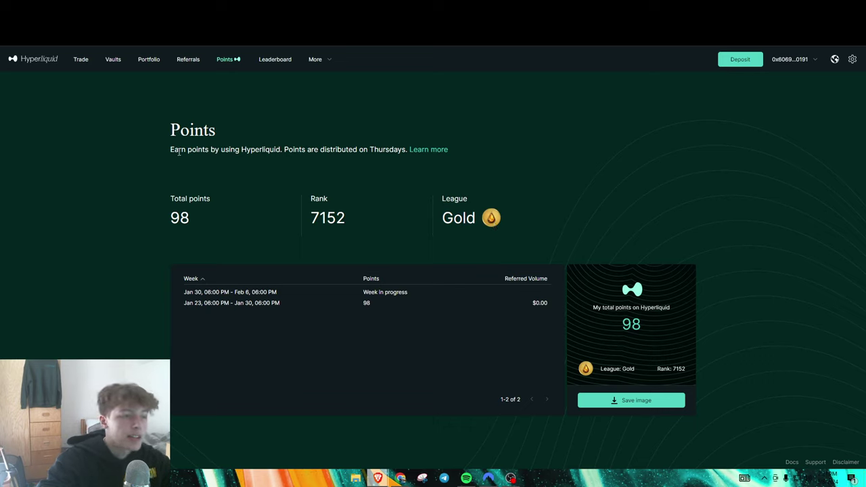
{"action": "left_click_drag", "start_coordinate": [170, 150], "coordinate": [407, 150]}
{"action": "left_click", "coordinate": [407, 151]}
{"action": "left_click", "coordinate": [430, 150]}
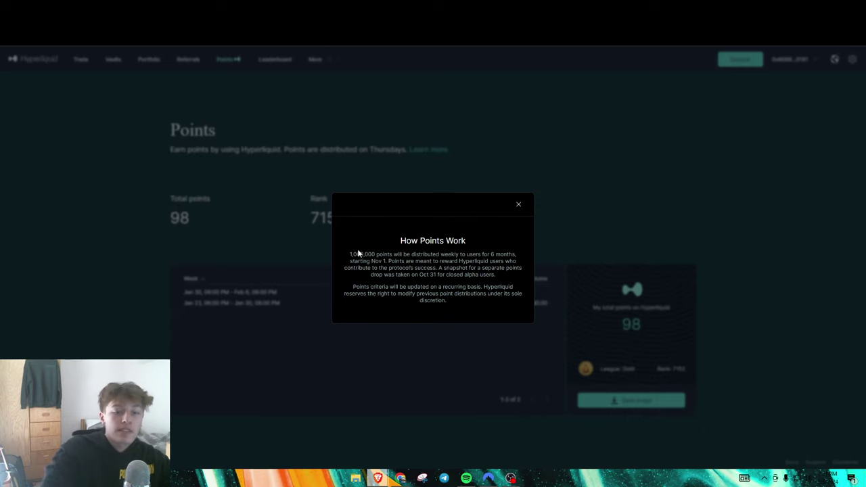
{"action": "left_click", "coordinate": [519, 204]}
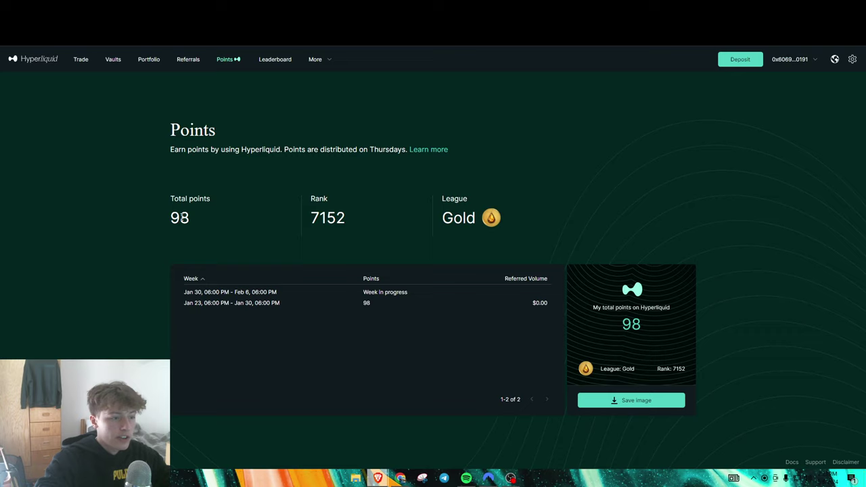
{"action": "double_click", "coordinate": [182, 215]}
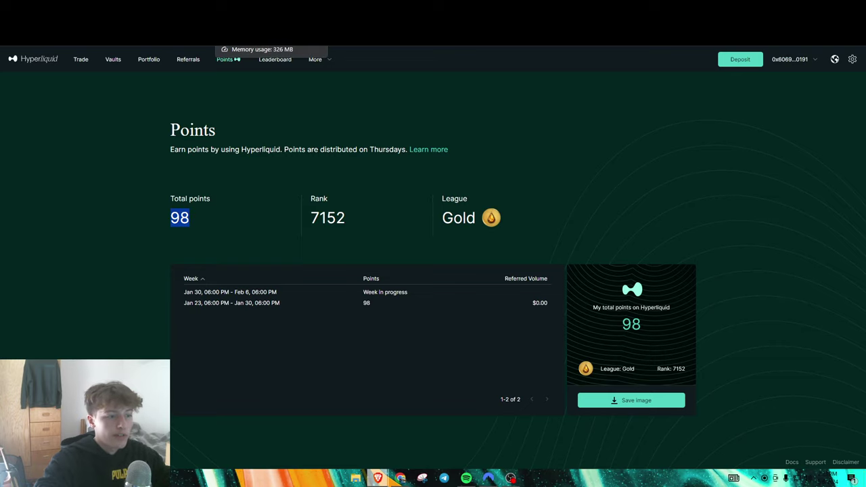
In Whales Market's Points Market, show sell offers filtered to Hyperliquid points
{"action": "left_click", "coordinate": [257, 40]}
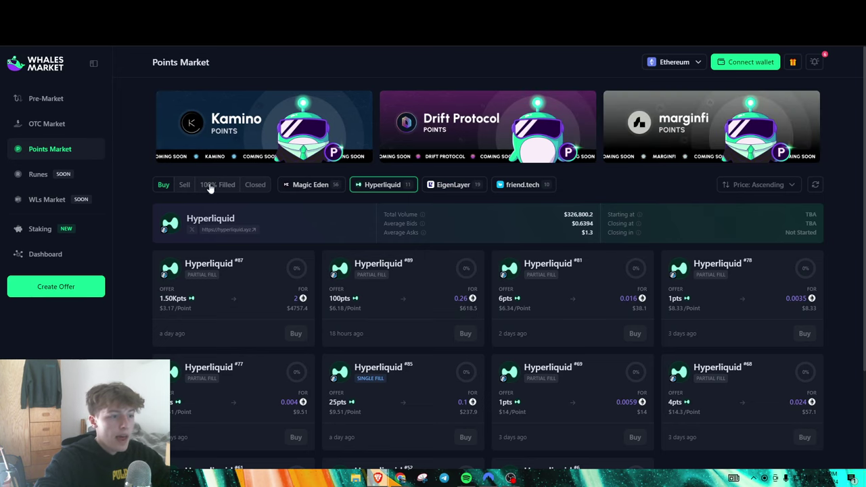
{"action": "left_click", "coordinate": [187, 185]}
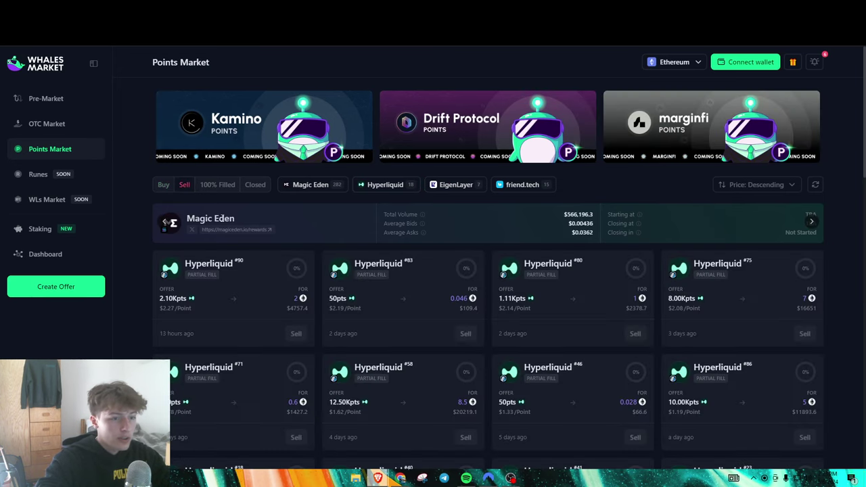
{"action": "left_click", "coordinate": [392, 191]}
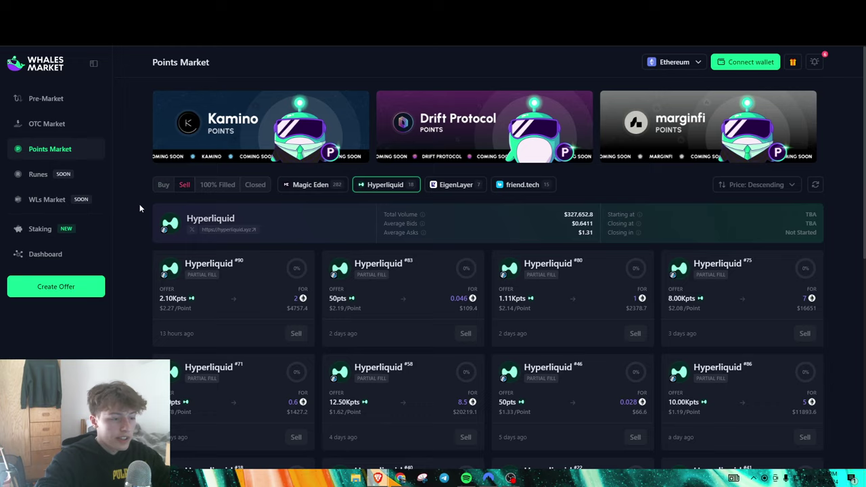
{"action": "scroll", "coordinate": [140, 204], "scroll_direction": "down", "scroll_amount": 1}
{"action": "scroll", "coordinate": [139, 208], "scroll_direction": "down", "scroll_amount": 1}
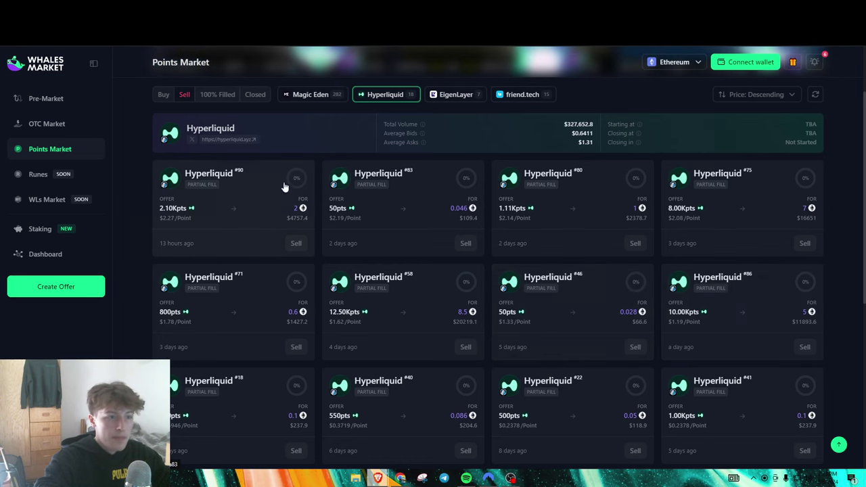
Narrow the list to 100% Filled Hyperliquid offers and review their volume and averages
{"action": "left_click", "coordinate": [217, 94]}
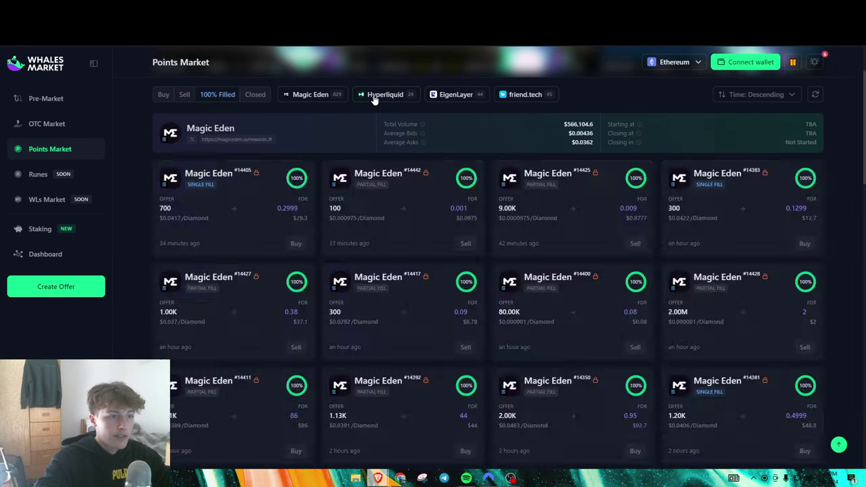
{"action": "left_click", "coordinate": [375, 95]}
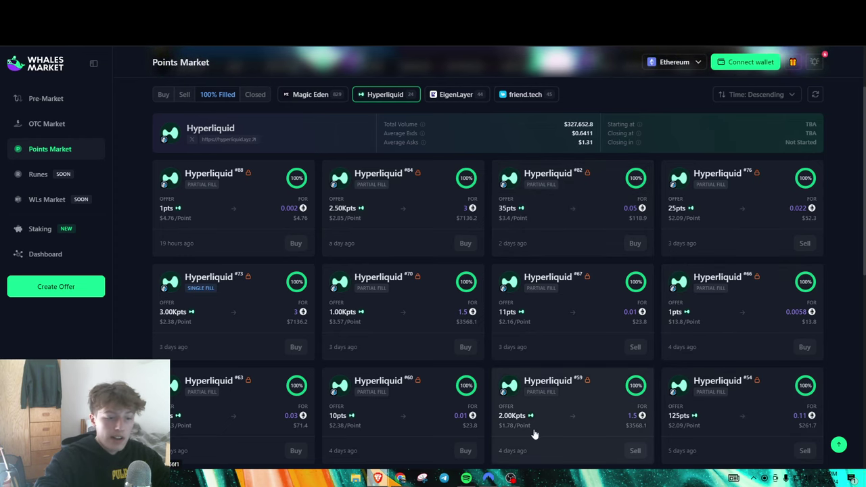
{"action": "scroll", "coordinate": [402, 441], "scroll_direction": "down", "scroll_amount": 2}
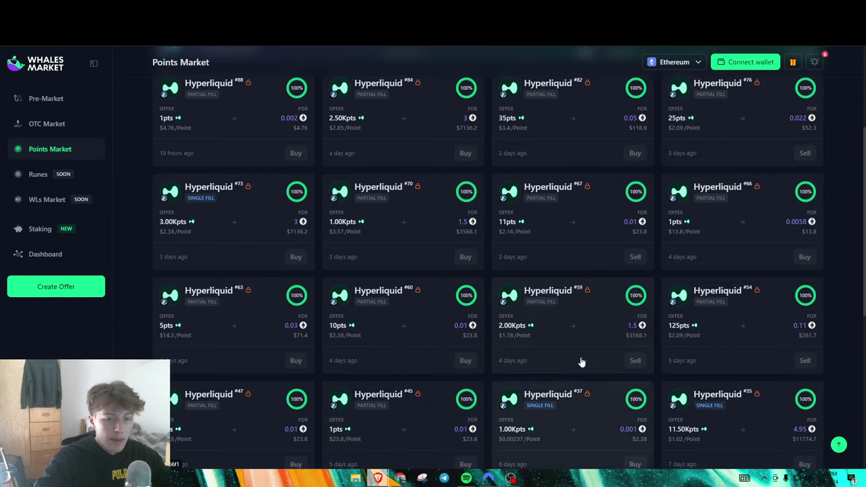
{"action": "scroll", "coordinate": [280, 244], "scroll_direction": "up", "scroll_amount": 3}
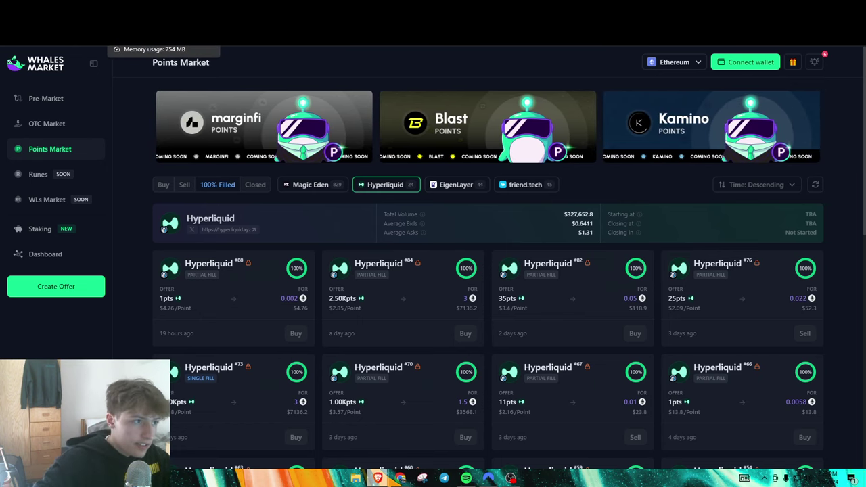
Return to Hyperliquid's Points page (98 points, rank 7152, Gold) and highlight its description line
{"action": "key", "text": "ctrl+Tab"}
{"action": "left_click", "coordinate": [178, 214]}
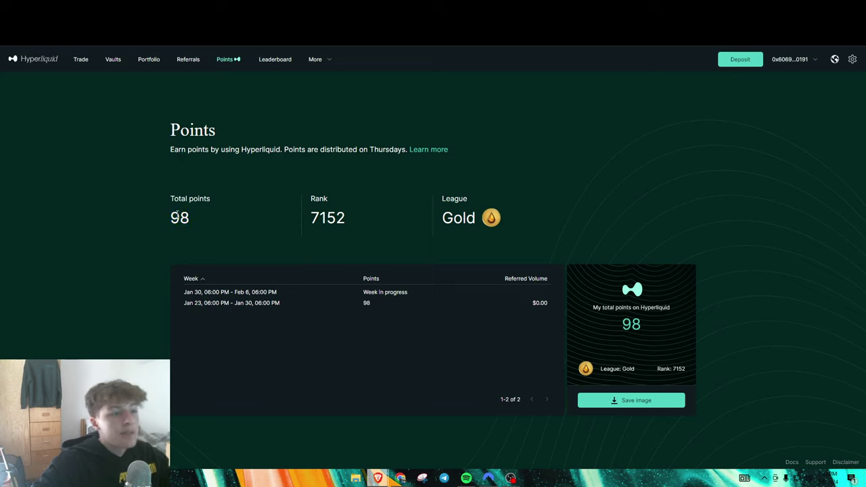
{"action": "triple_click", "coordinate": [209, 150]}
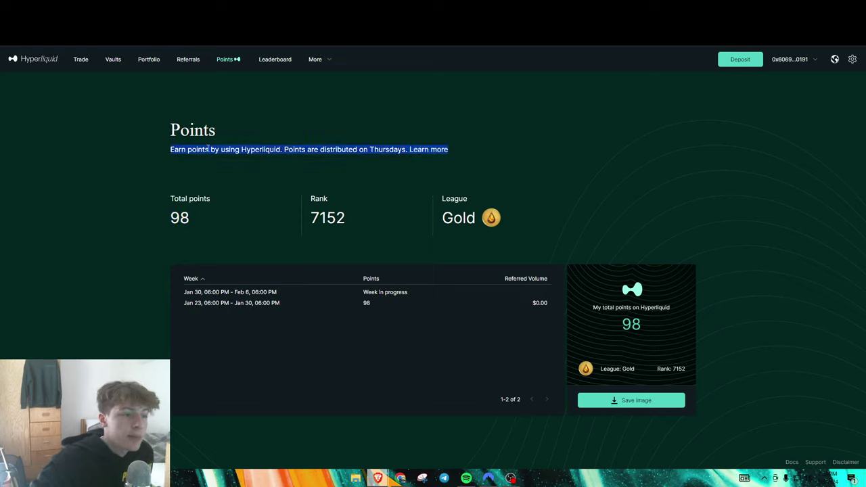
{"action": "left_click", "coordinate": [209, 150]}
{"action": "triple_click", "coordinate": [209, 148]}
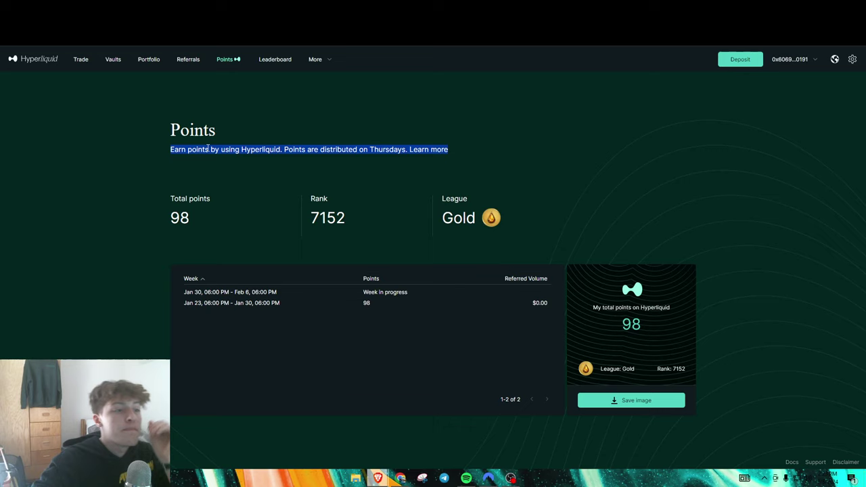
{"action": "left_click", "coordinate": [209, 147]}
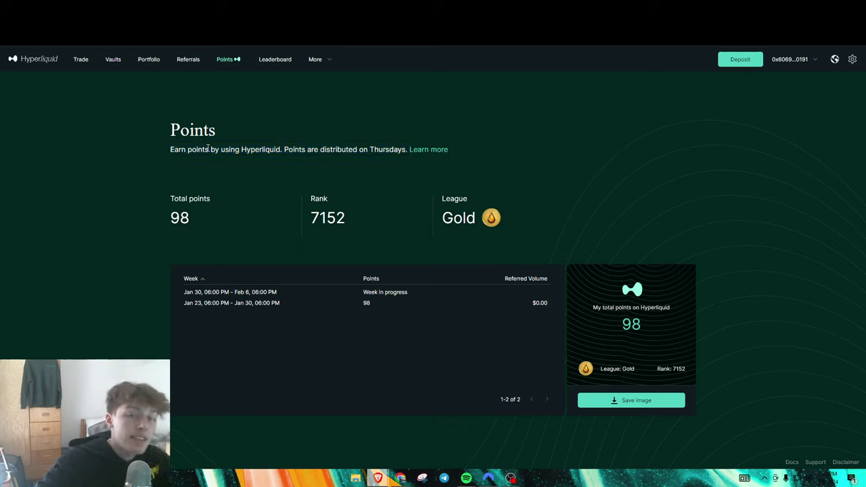
Open the ETH-USD Trade page and switch the price chart to 1-minute candles
{"action": "left_click", "coordinate": [81, 61]}
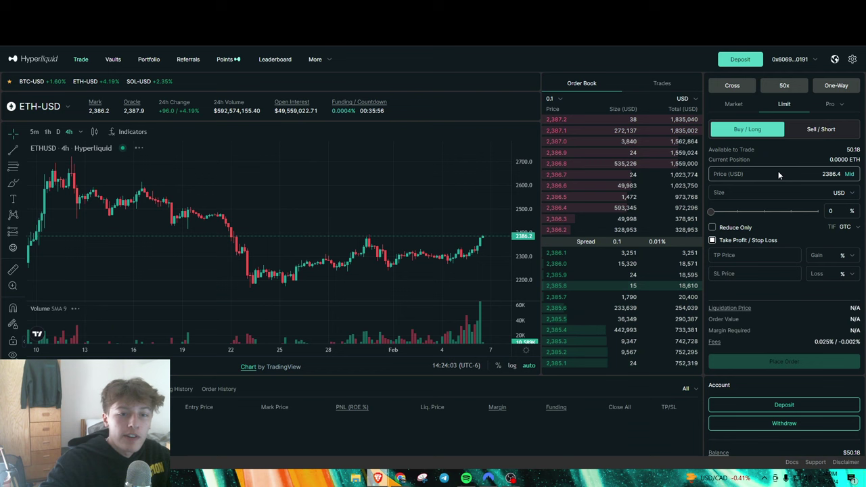
{"action": "left_click", "coordinate": [80, 132]}
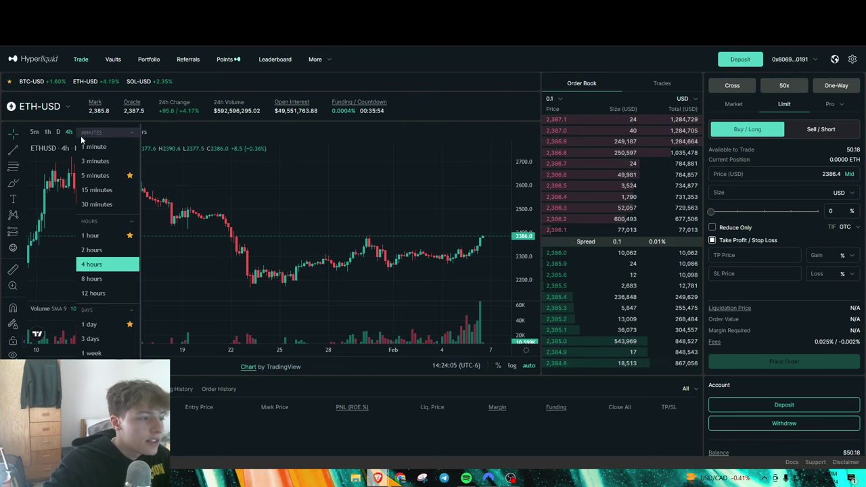
{"action": "left_click", "coordinate": [94, 148]}
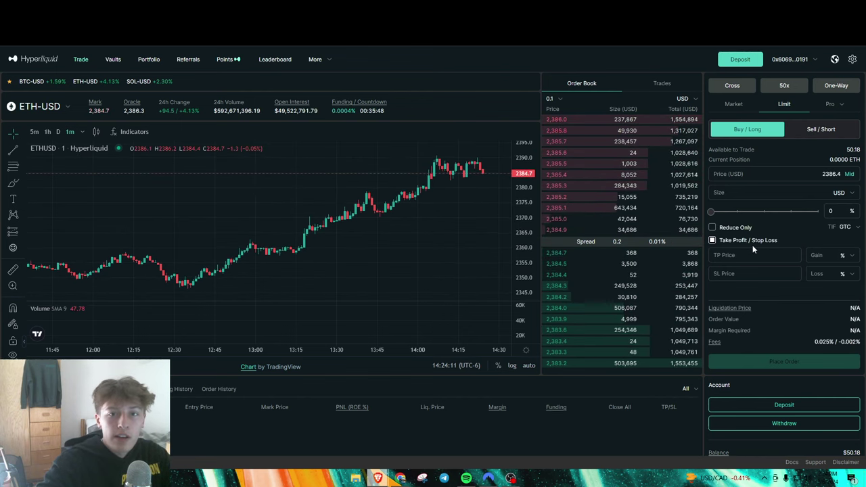
{"action": "scroll", "coordinate": [755, 249], "scroll_direction": "down", "scroll_amount": 1}
{"action": "scroll", "coordinate": [761, 253], "scroll_direction": "up", "scroll_amount": 1}
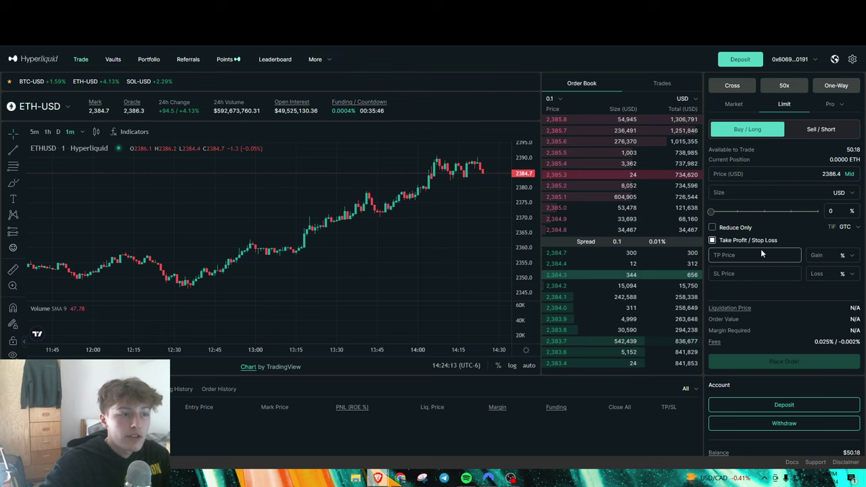
{"action": "scroll", "coordinate": [761, 249], "scroll_direction": "down", "scroll_amount": 1}
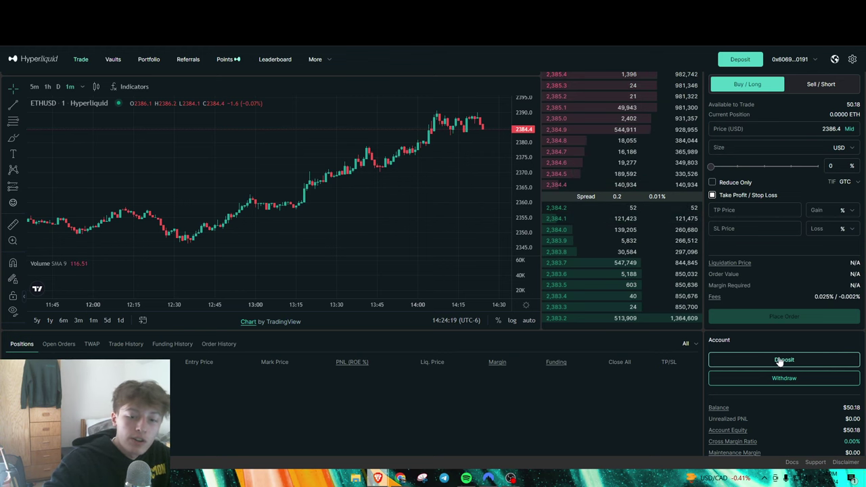
{"action": "scroll", "coordinate": [782, 361], "scroll_direction": "up", "scroll_amount": 1}
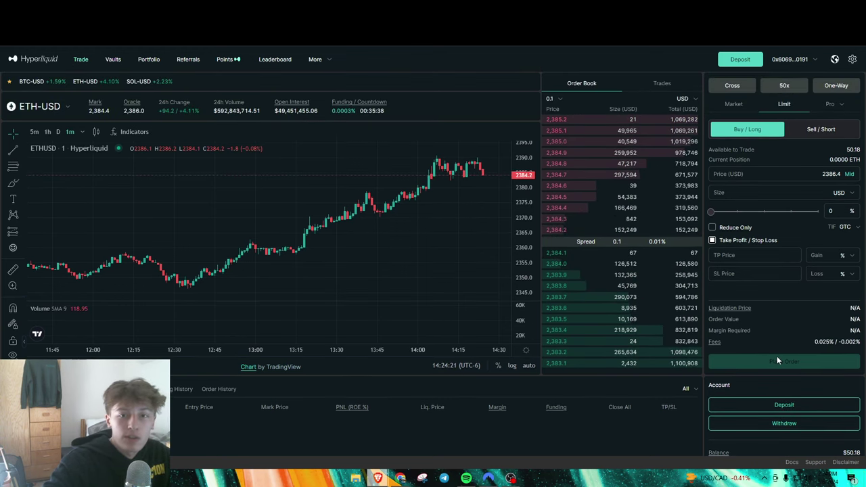
{"action": "scroll", "coordinate": [778, 356], "scroll_direction": "down", "scroll_amount": 1}
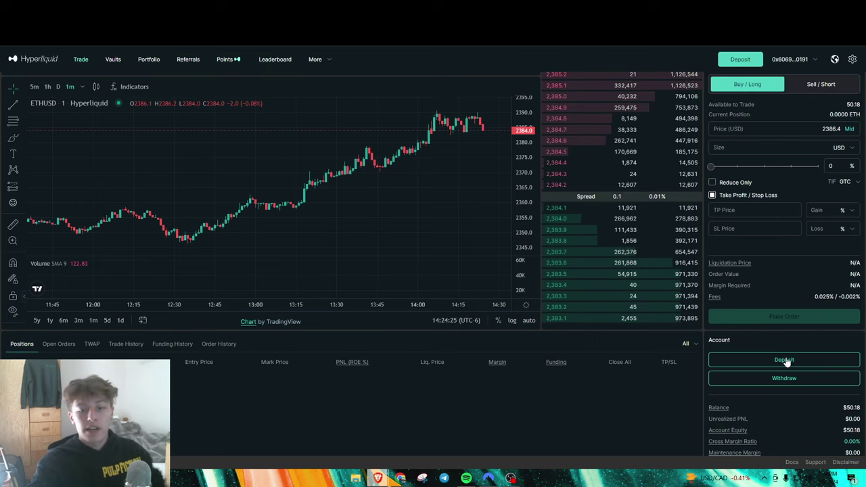
Open a USDC deposit, close it without depositing, and check the $50.18 balance
{"action": "left_click", "coordinate": [785, 360]}
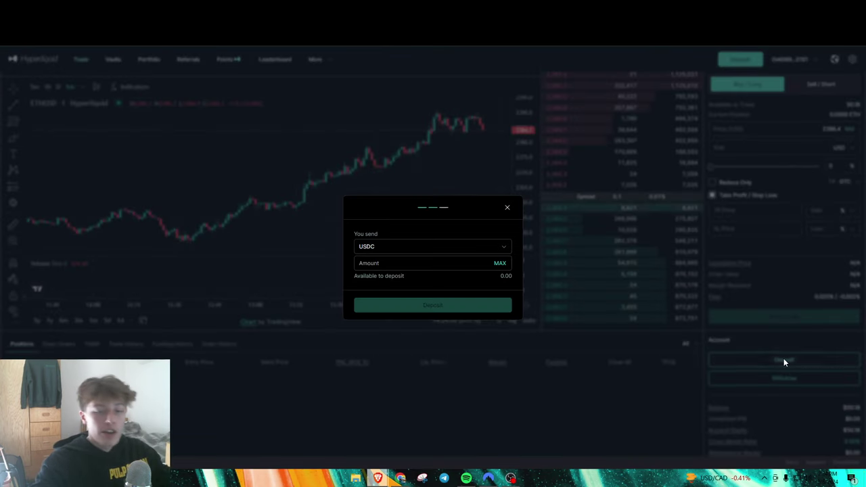
{"action": "left_click", "coordinate": [455, 250]}
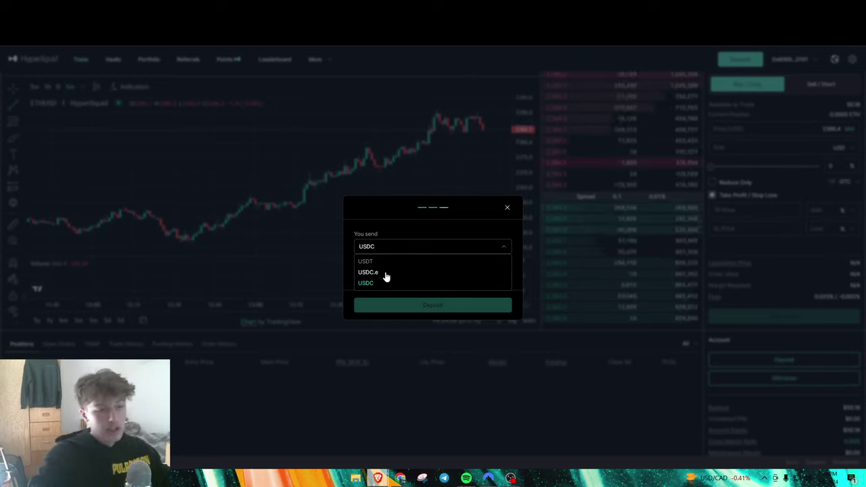
{"action": "left_click", "coordinate": [506, 250]}
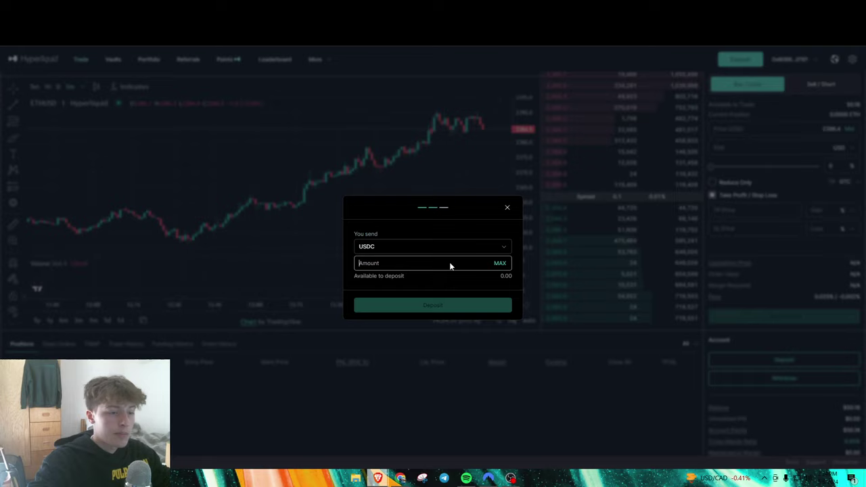
{"action": "left_click", "coordinate": [507, 212]}
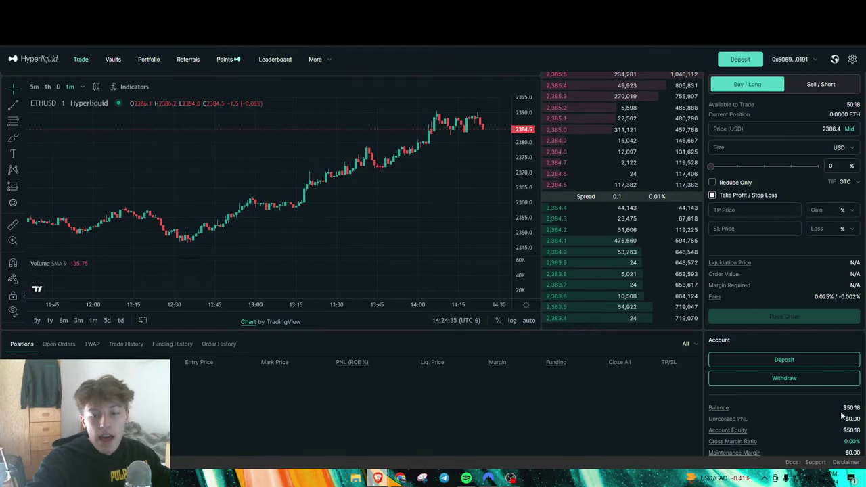
{"action": "scroll", "coordinate": [846, 406], "scroll_direction": "down", "scroll_amount": 1}
{"action": "left_click", "coordinate": [855, 364]}
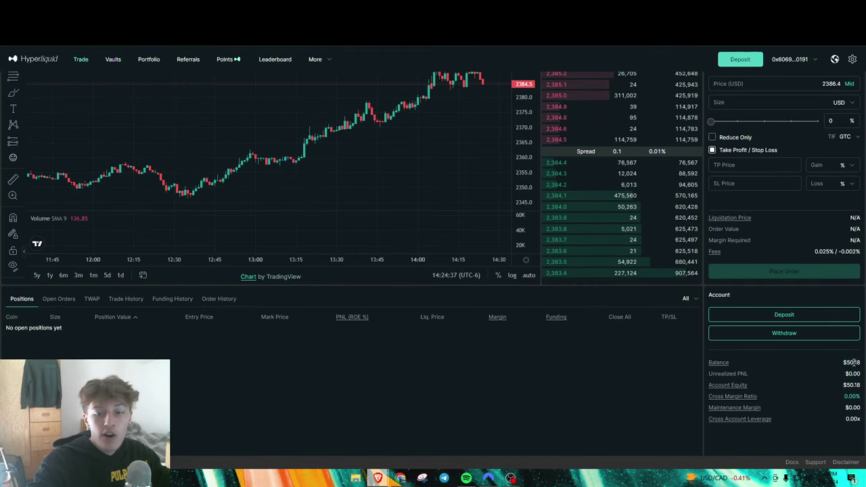
{"action": "scroll", "coordinate": [844, 366], "scroll_direction": "up", "scroll_amount": 1}
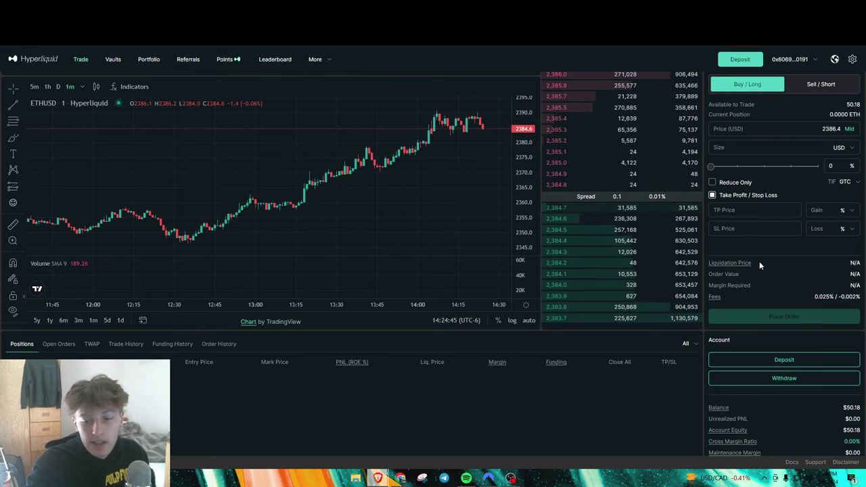
{"action": "scroll", "coordinate": [759, 264], "scroll_direction": "down", "scroll_amount": 1}
{"action": "scroll", "coordinate": [620, 342], "scroll_direction": "up", "scroll_amount": 2}
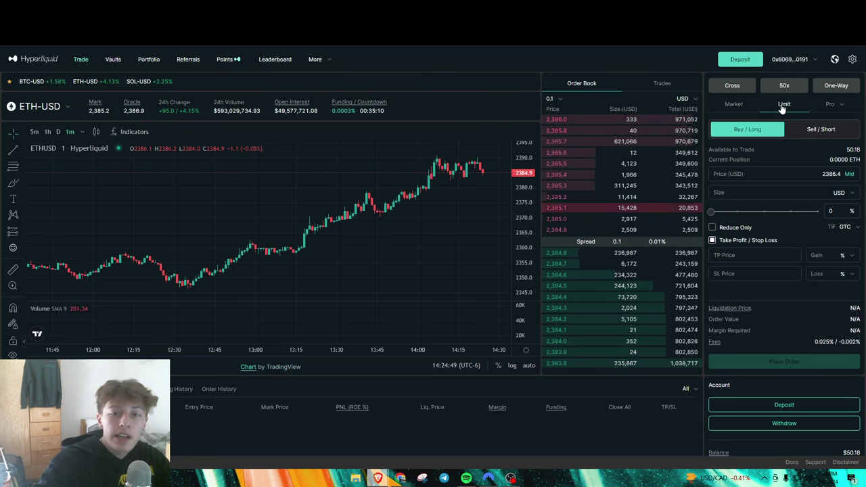
Set the ETH-USD limit order to Sell/Short with the price at the 2384.4 mid
{"action": "left_click", "coordinate": [817, 132]}
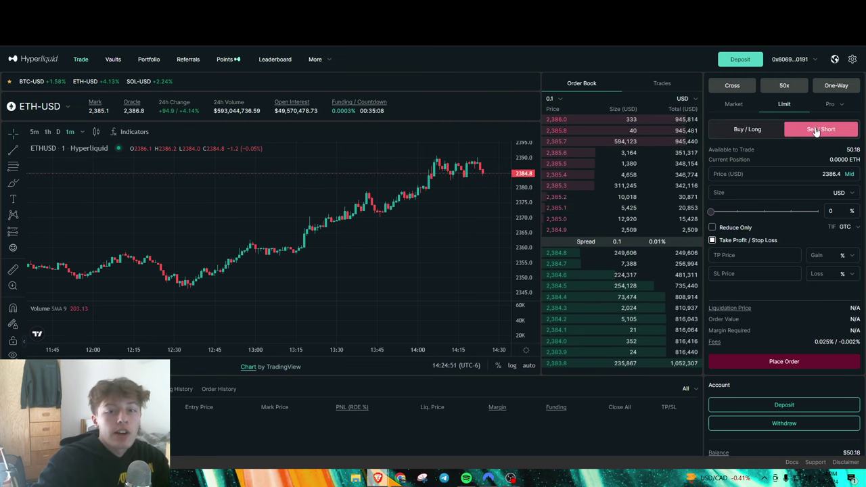
{"action": "left_click", "coordinate": [755, 128]}
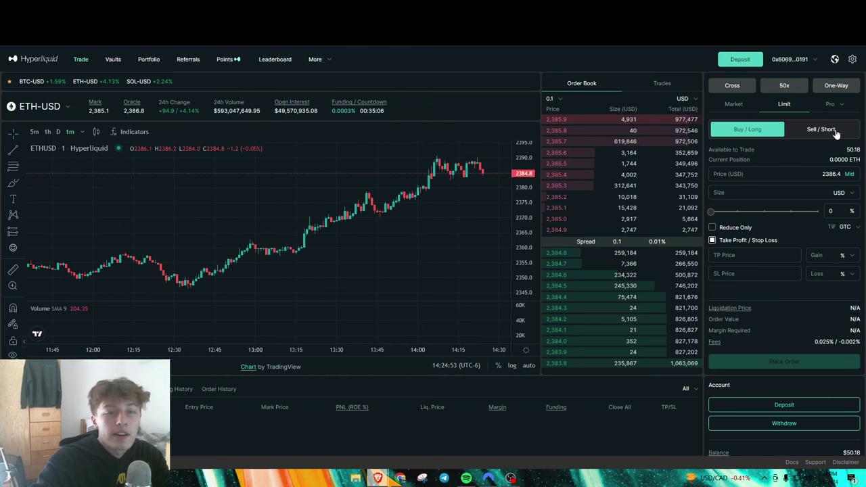
{"action": "left_click", "coordinate": [811, 131]}
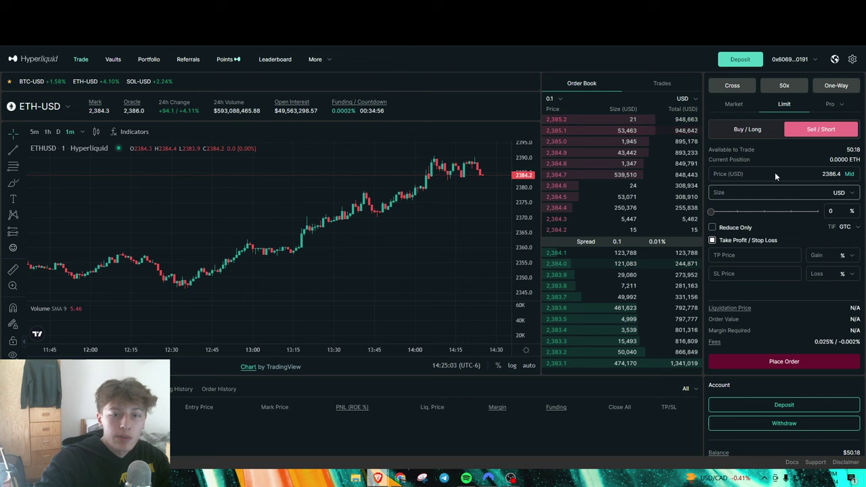
{"action": "left_click_drag", "start_coordinate": [776, 173], "coordinate": [826, 176]}
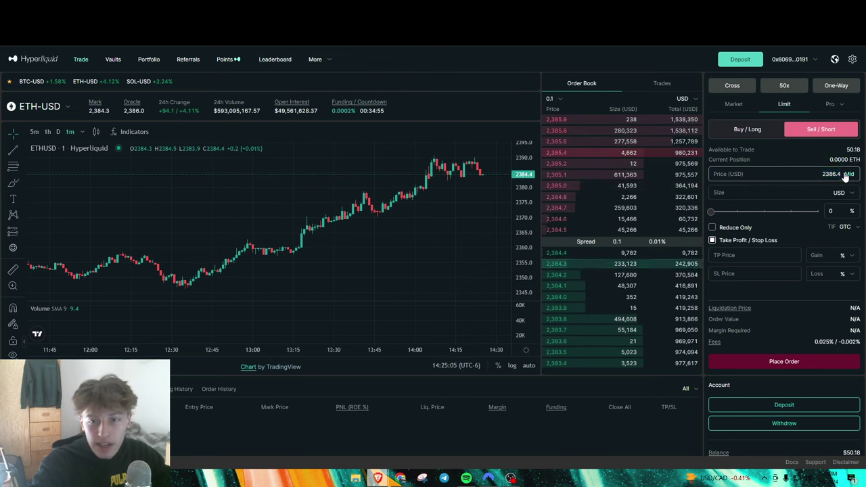
{"action": "left_click", "coordinate": [850, 174]}
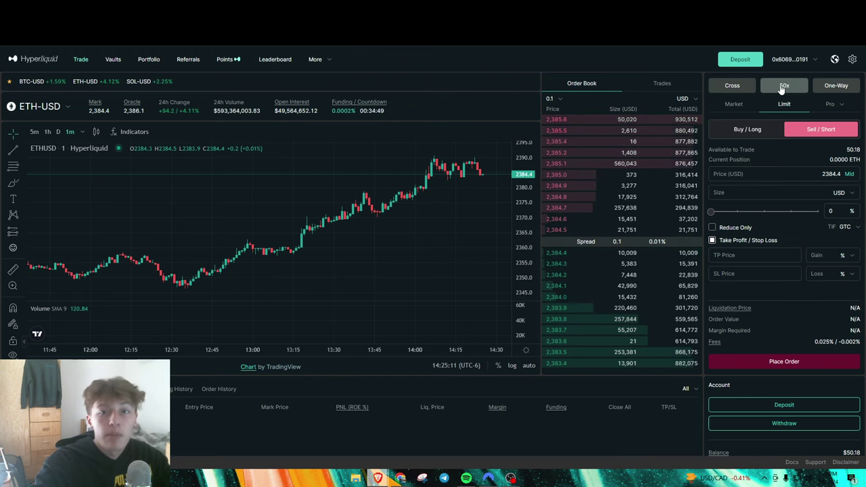
Keep ETH leverage at 50x in Adjust Leverage and confirm it
{"action": "left_click", "coordinate": [784, 87]}
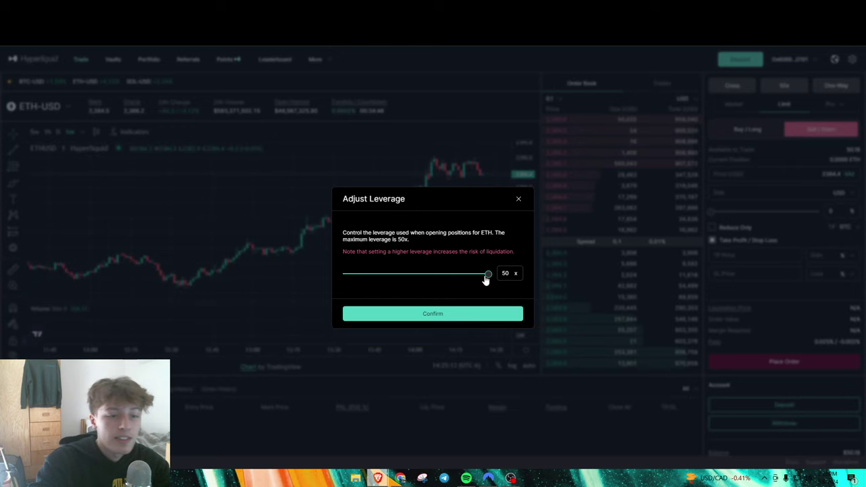
{"action": "left_click", "coordinate": [481, 314]}
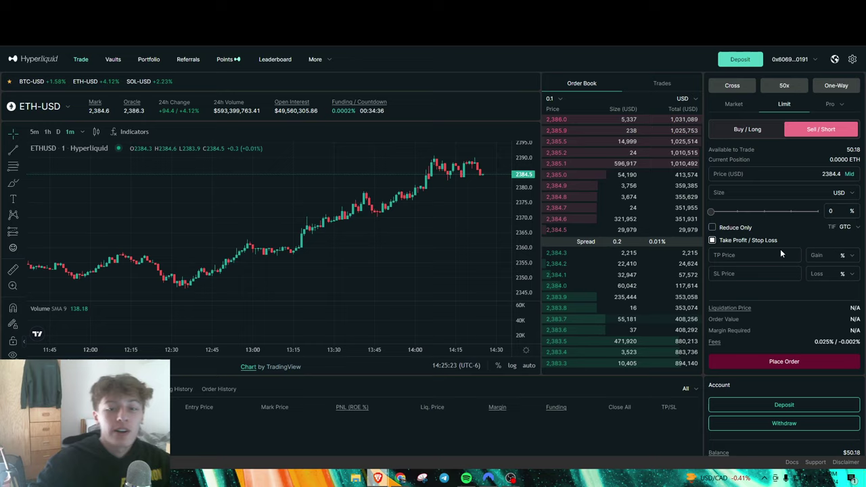
{"action": "scroll", "coordinate": [846, 362], "scroll_direction": "down", "scroll_amount": 2}
Submit a Sell/Short order at 100% size (2509.05 USD) with a 2385 stop loss
{"action": "scroll", "coordinate": [854, 363], "scroll_direction": "up", "scroll_amount": 2}
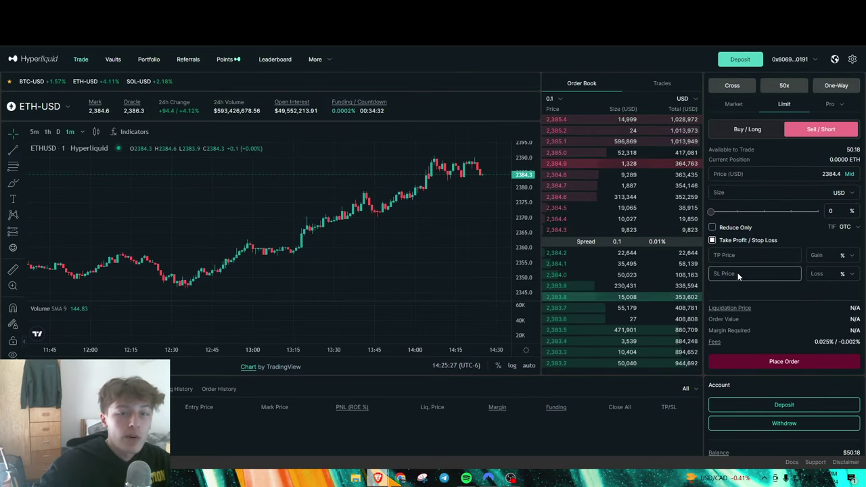
{"action": "left_click", "coordinate": [738, 128]}
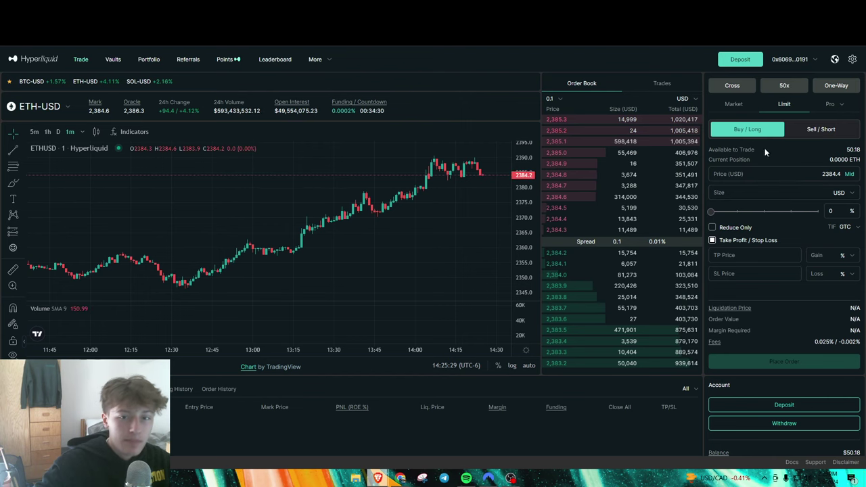
{"action": "left_click", "coordinate": [804, 130]}
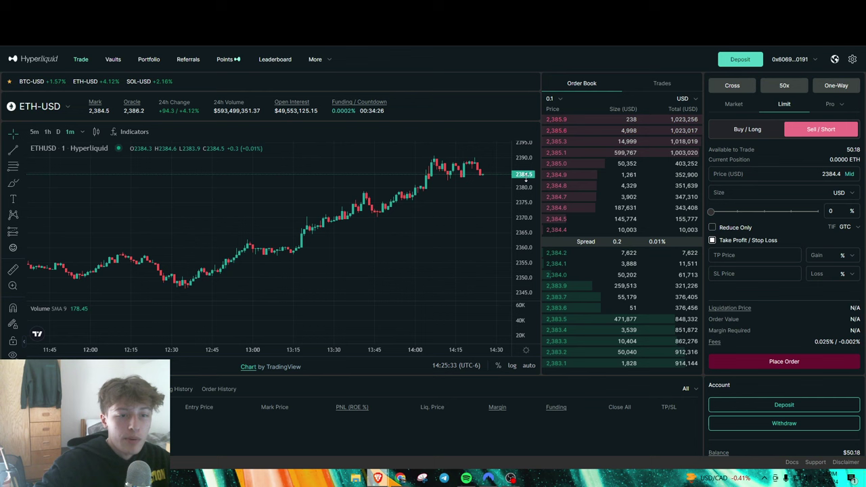
{"action": "left_click", "coordinate": [745, 275]}
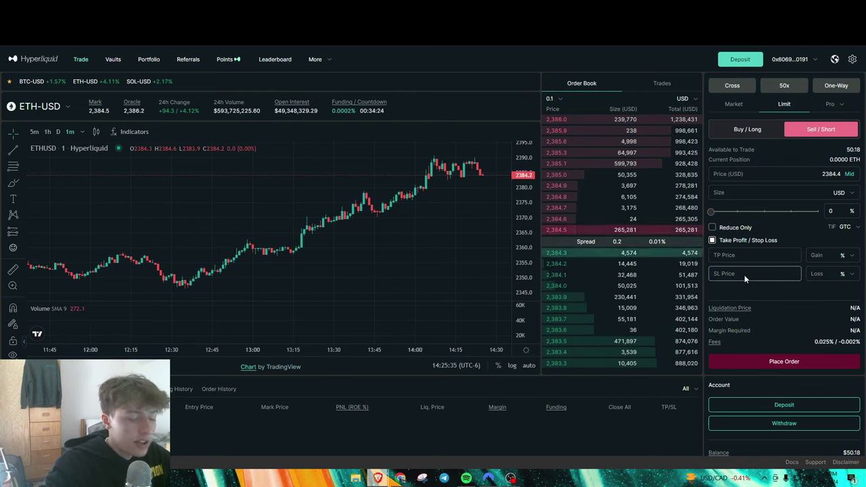
{"action": "type", "text": "23"}
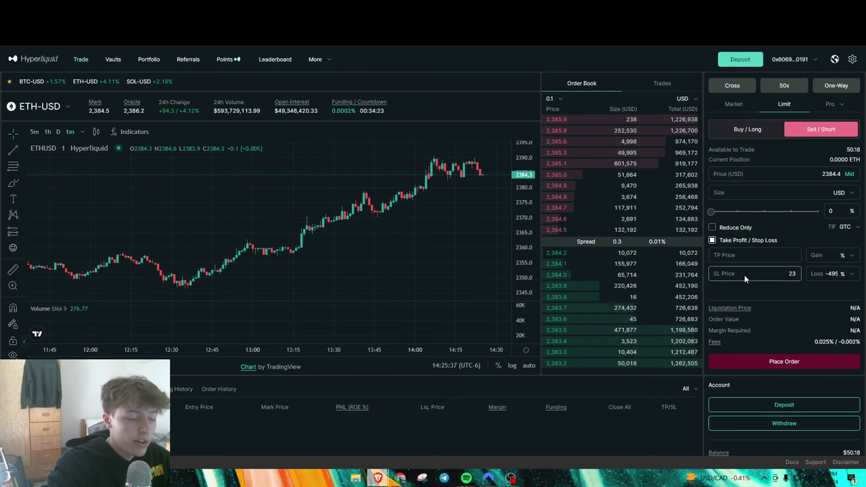
{"action": "type", "text": "85"}
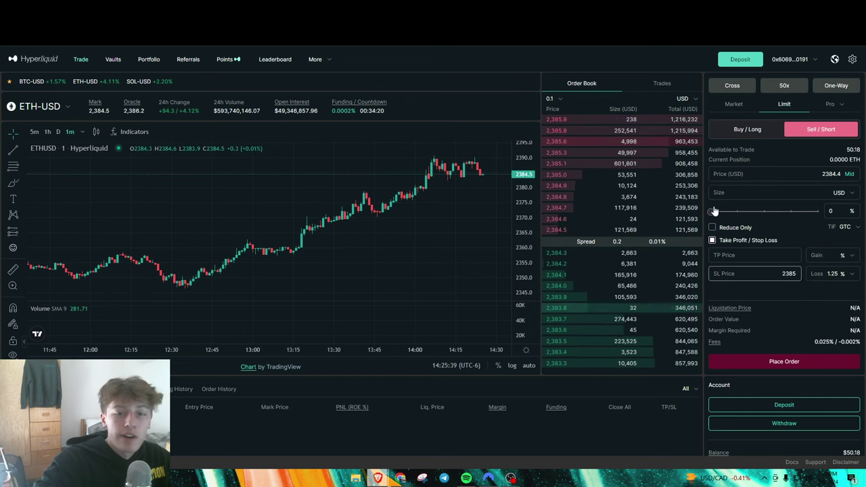
{"action": "left_click_drag", "start_coordinate": [715, 211], "coordinate": [819, 211]}
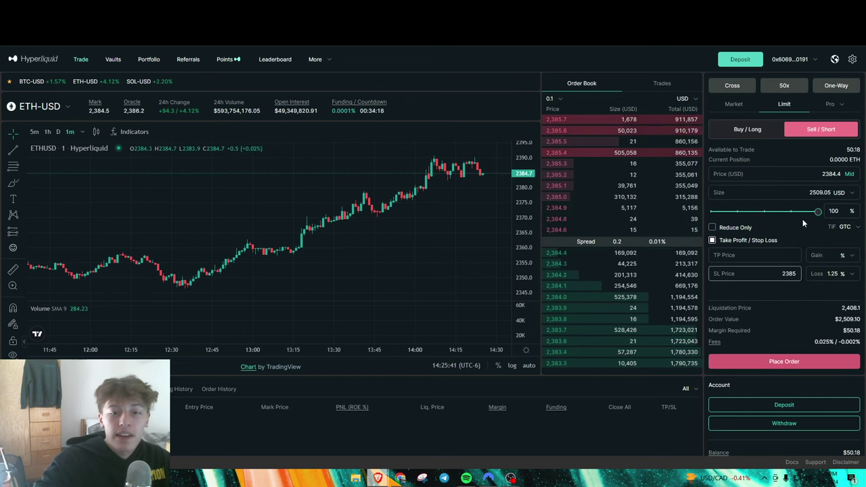
{"action": "left_click", "coordinate": [779, 361]}
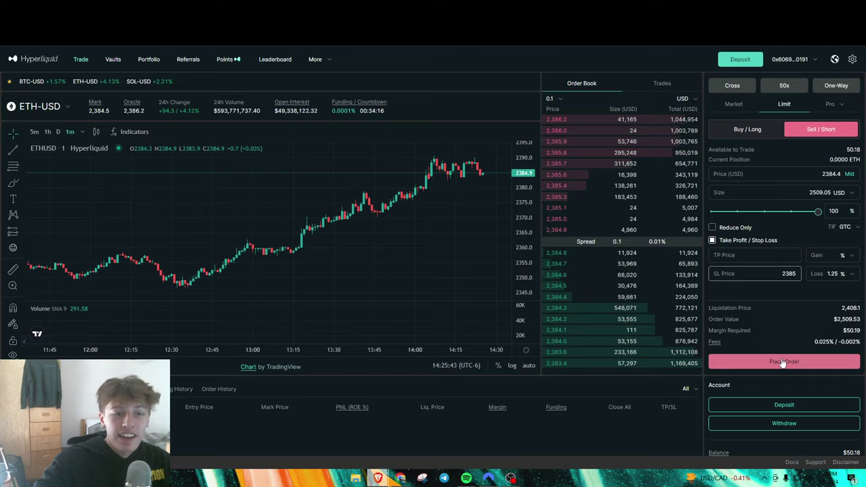
{"action": "key", "text": "Return"}
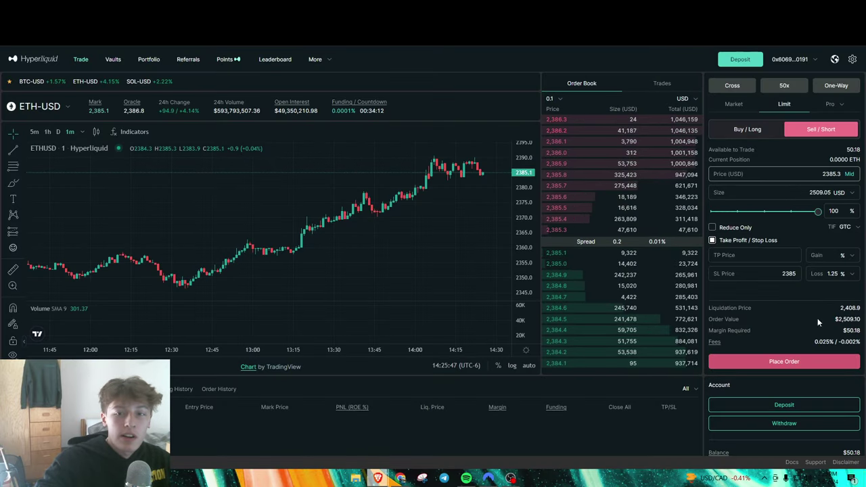
Place a 99%-size ETH Buy/Long at the mid price with a 2385 stop loss
{"action": "double_click", "coordinate": [791, 274]}
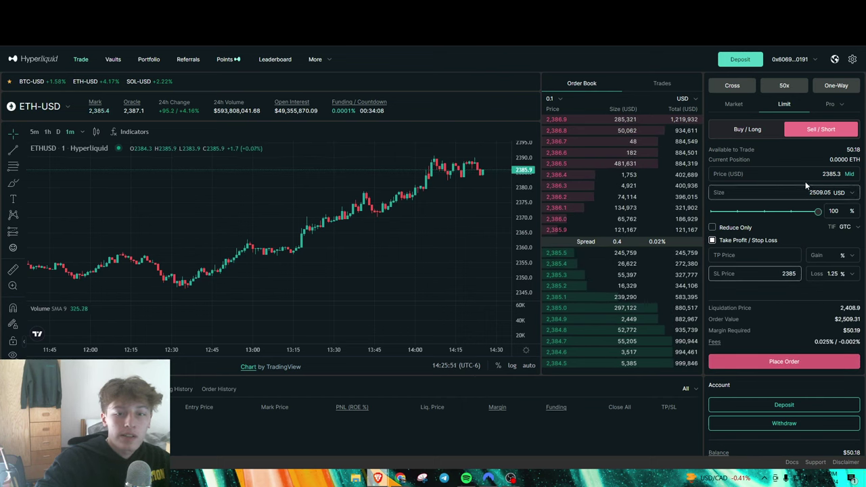
{"action": "left_click", "coordinate": [740, 129]}
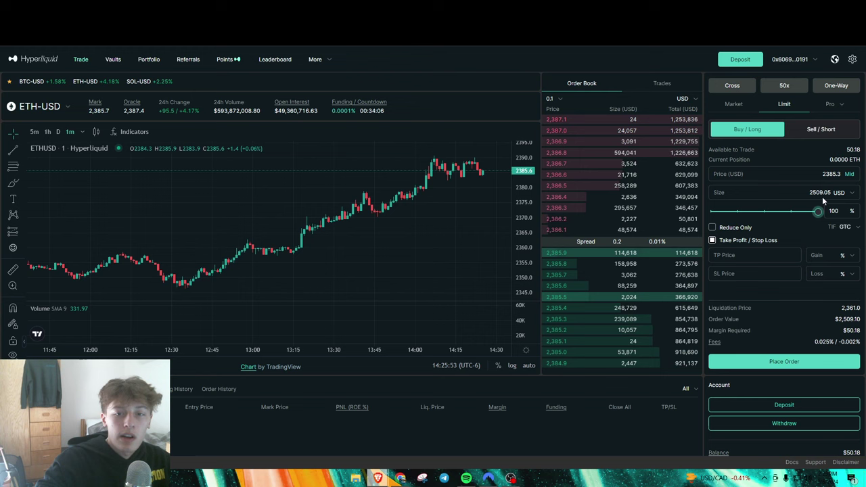
{"action": "left_click", "coordinate": [770, 273]}
{"action": "type", "text": "23"}
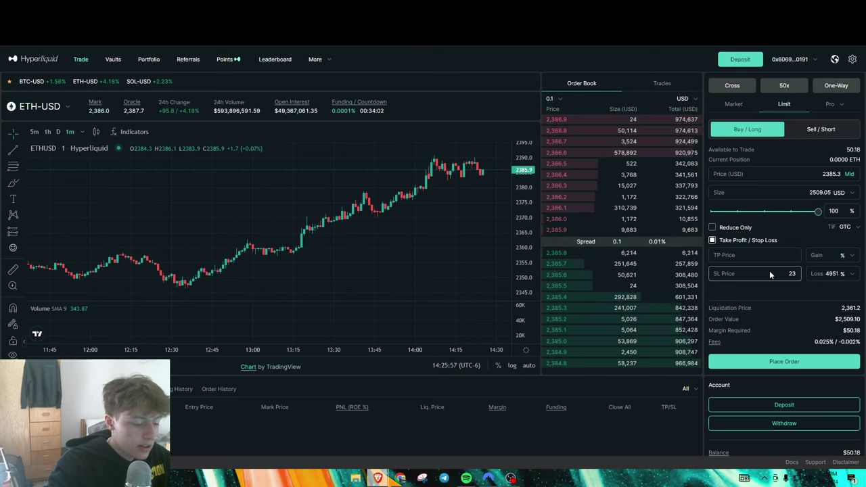
{"action": "type", "text": "85"}
{"action": "left_click", "coordinate": [849, 175]}
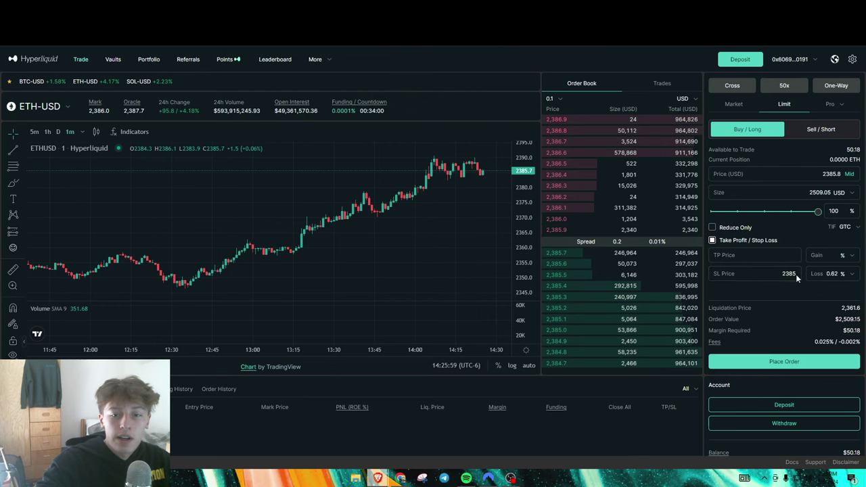
{"action": "left_click_drag", "start_coordinate": [818, 213], "coordinate": [815, 212]}
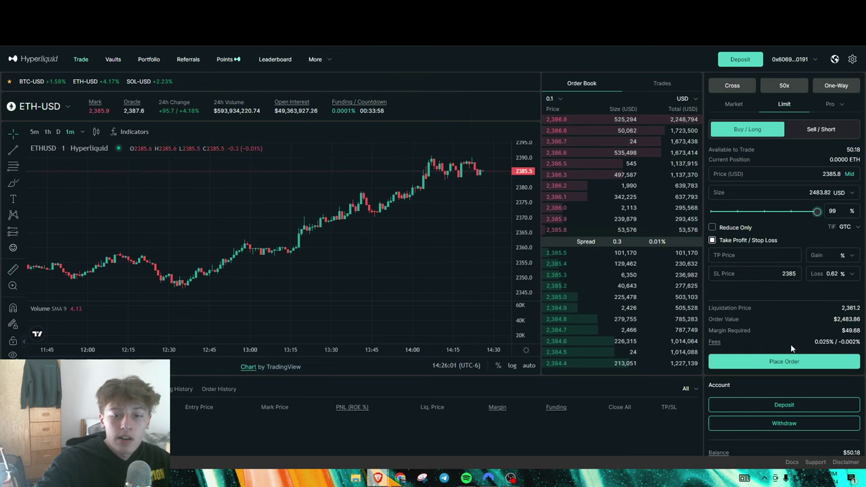
{"action": "left_click", "coordinate": [782, 358]}
{"action": "left_click", "coordinate": [497, 328]}
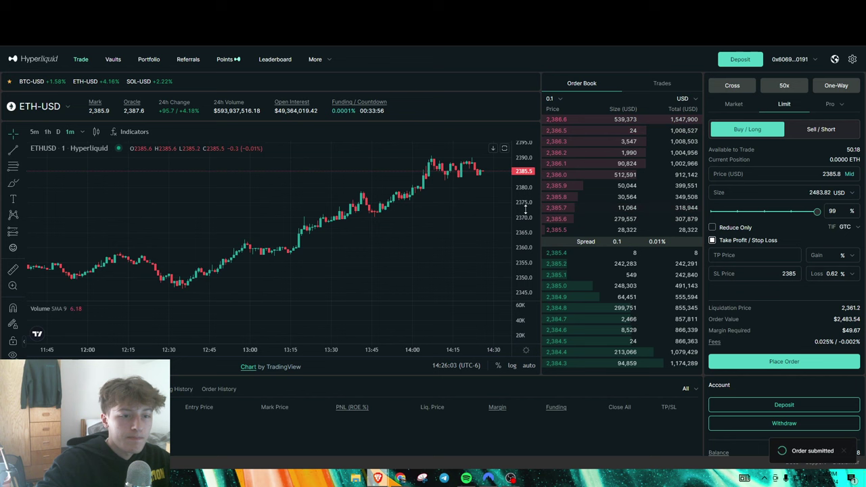
{"action": "left_click_drag", "start_coordinate": [526, 210], "coordinate": [527, 191]}
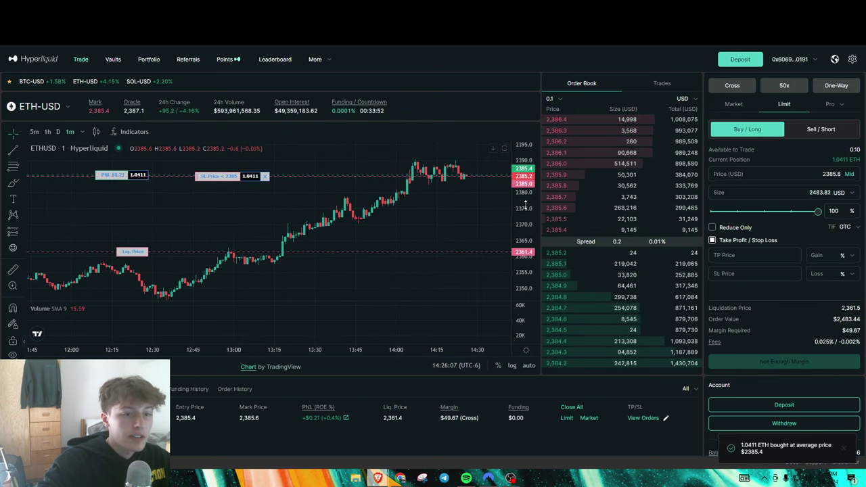
Zoom the chart near current price and review the 1.0411 ETH long's +$1.56 profit
{"action": "left_click_drag", "start_coordinate": [526, 206], "coordinate": [508, 186]}
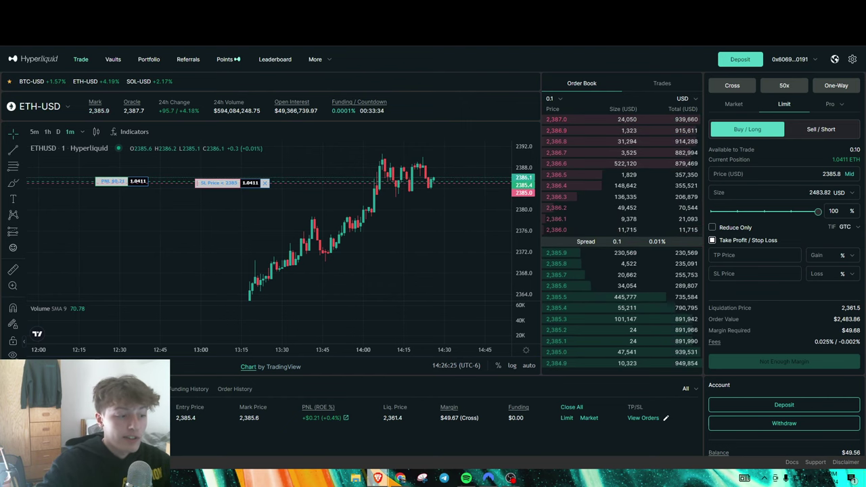
{"action": "scroll", "coordinate": [832, 413], "scroll_direction": "down", "scroll_amount": 2}
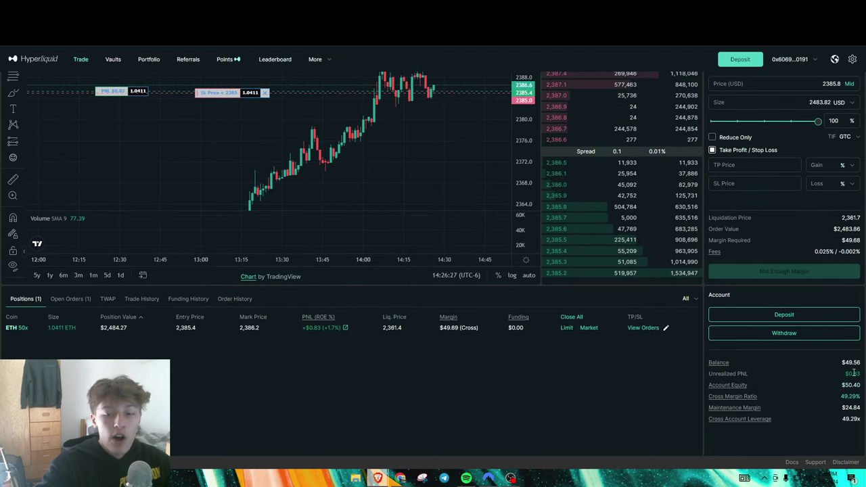
{"action": "scroll", "coordinate": [552, 384], "scroll_direction": "up", "scroll_amount": 1}
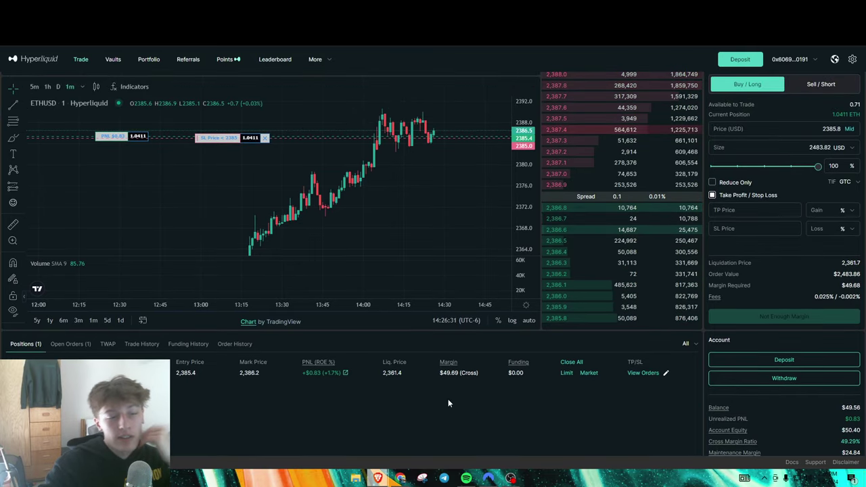
{"action": "scroll", "coordinate": [474, 406], "scroll_direction": "up", "scroll_amount": 1}
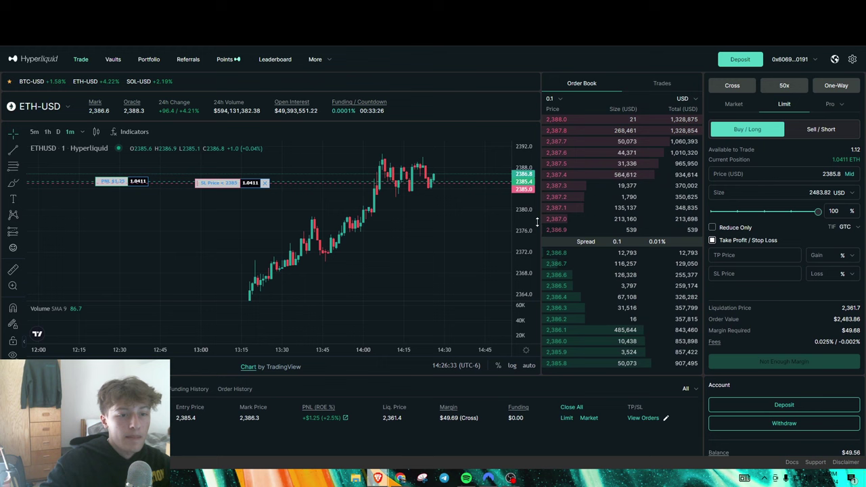
{"action": "scroll", "coordinate": [479, 222], "scroll_direction": "down", "scroll_amount": 1}
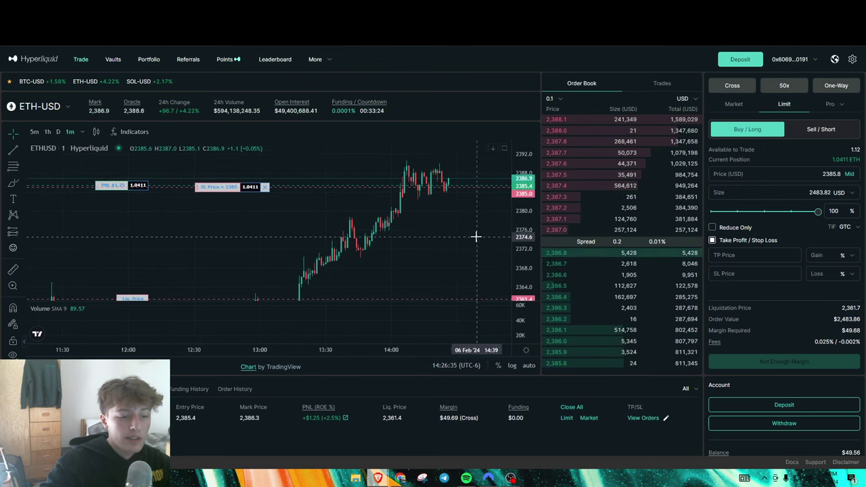
{"action": "scroll", "coordinate": [433, 436], "scroll_direction": "down", "scroll_amount": 1}
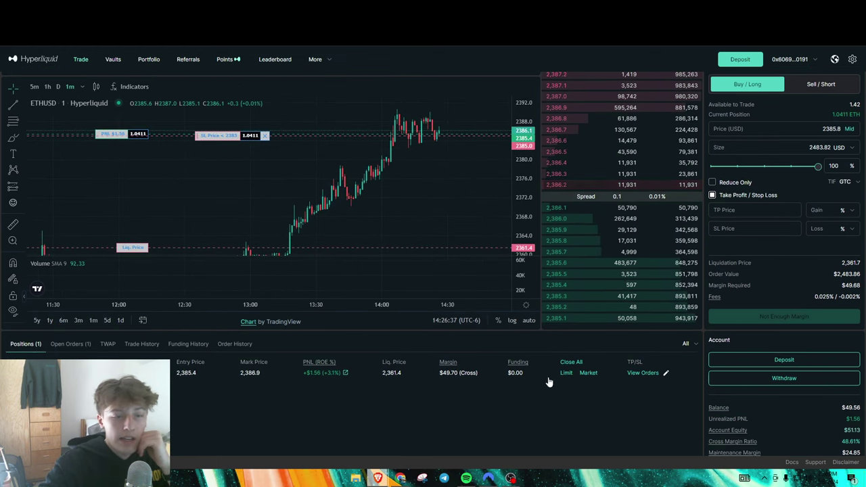
Close all positions with a Limit Close at Mid, selling the 1.0411 ETH long near 2386.8
{"action": "left_click", "coordinate": [573, 363]}
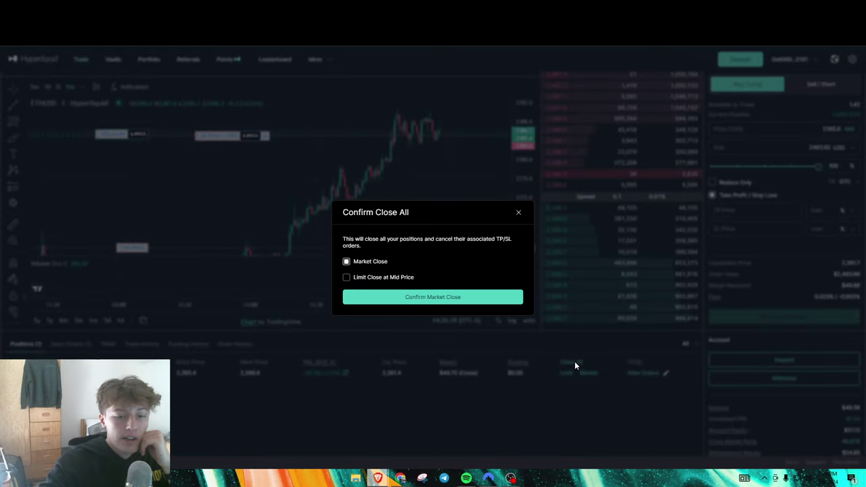
{"action": "left_click", "coordinate": [346, 277]}
{"action": "left_click", "coordinate": [411, 297]}
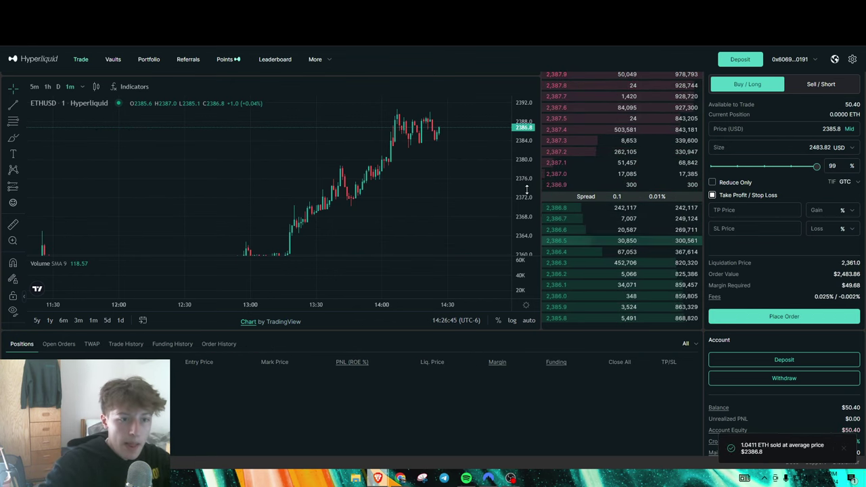
{"action": "scroll", "coordinate": [806, 324], "scroll_direction": "down", "scroll_amount": 1}
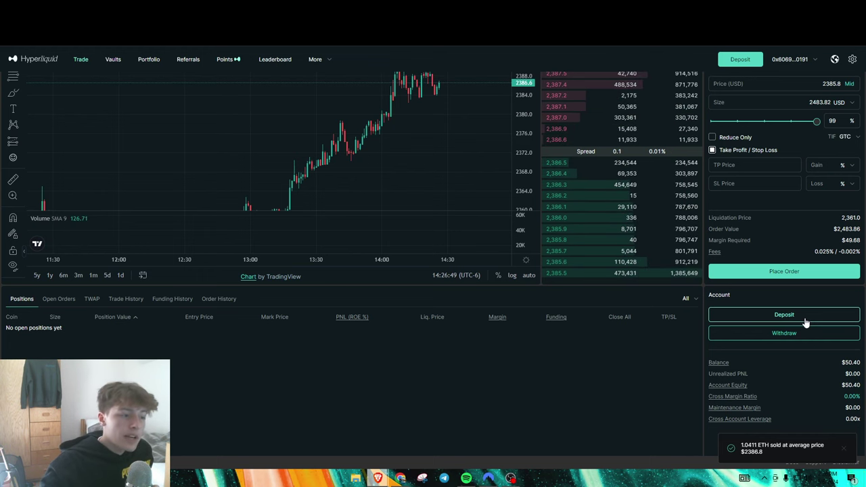
{"action": "scroll", "coordinate": [514, 356], "scroll_direction": "up", "scroll_amount": 2}
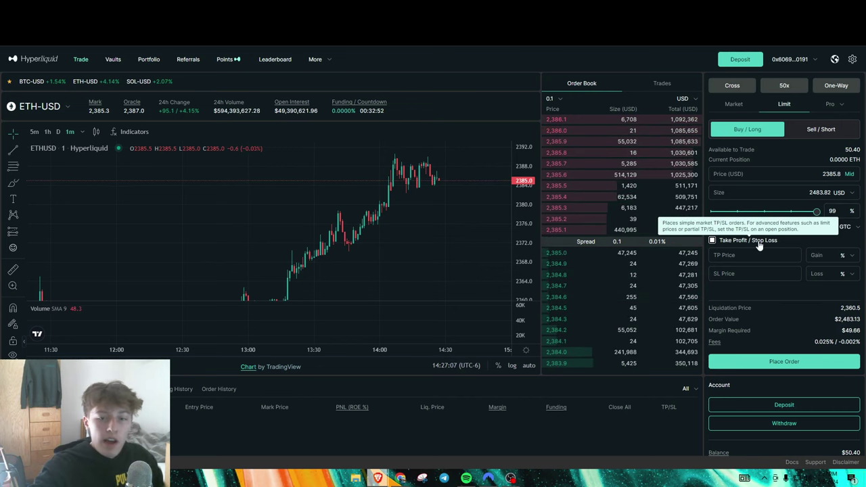
{"action": "scroll", "coordinate": [758, 240], "scroll_direction": "down", "scroll_amount": 3}
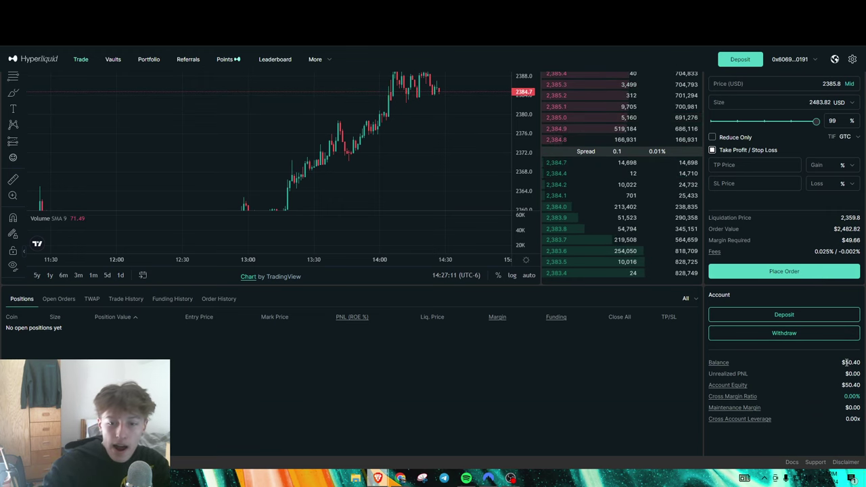
{"action": "scroll", "coordinate": [537, 368], "scroll_direction": "up", "scroll_amount": 1}
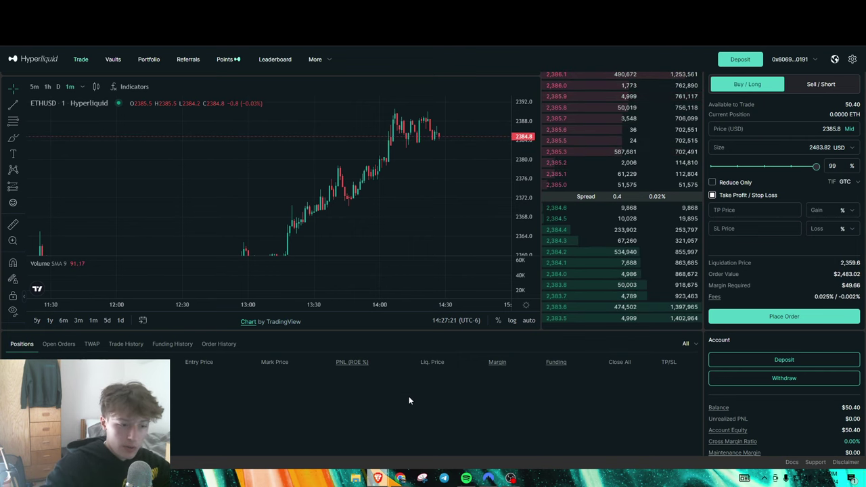
{"action": "scroll", "coordinate": [342, 406], "scroll_direction": "up", "scroll_amount": 1}
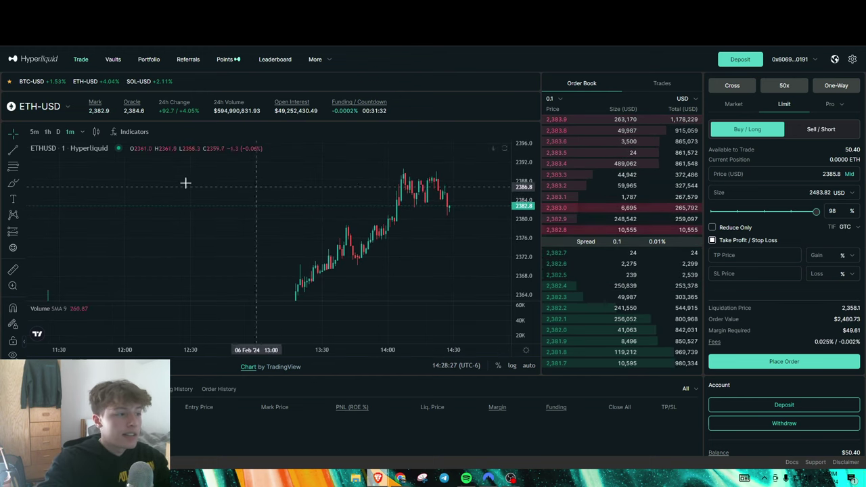
{"action": "left_click", "coordinate": [13, 183]}
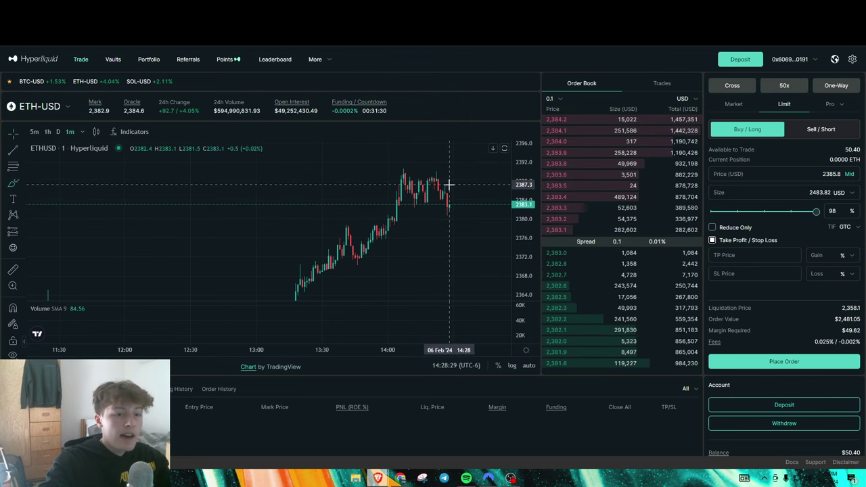
{"action": "left_click_drag", "start_coordinate": [449, 184], "coordinate": [484, 143]}
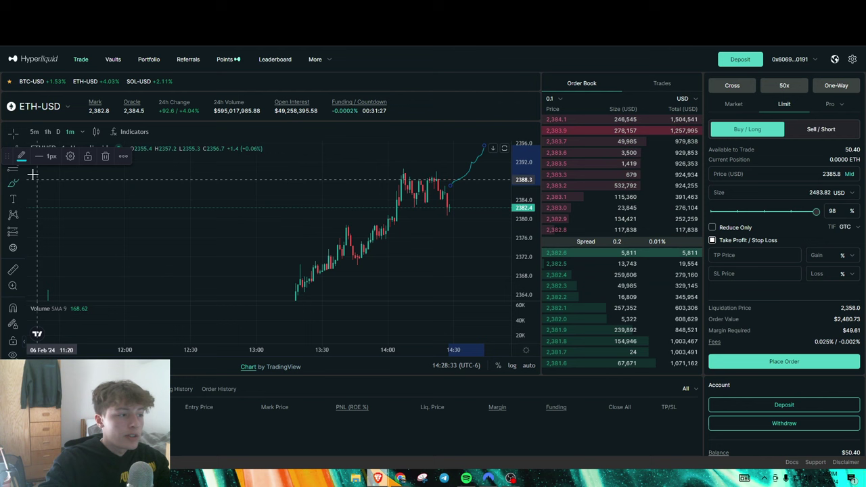
{"action": "left_click", "coordinate": [23, 154]}
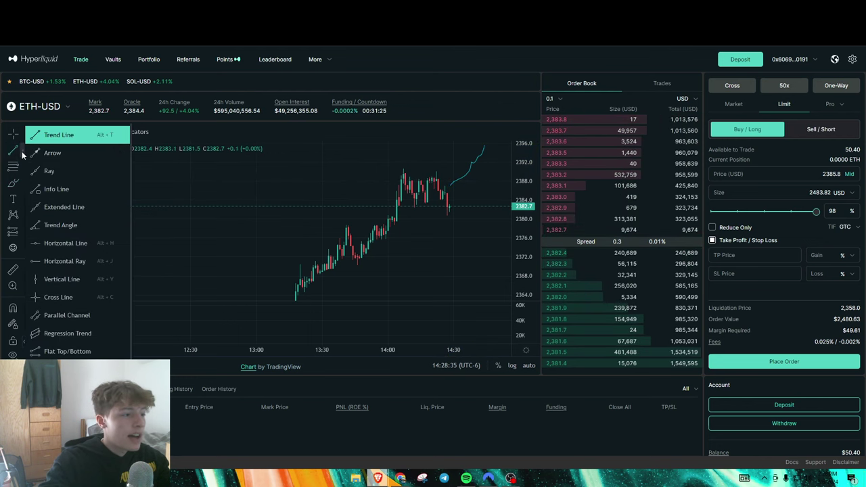
{"action": "left_click", "coordinate": [61, 243]}
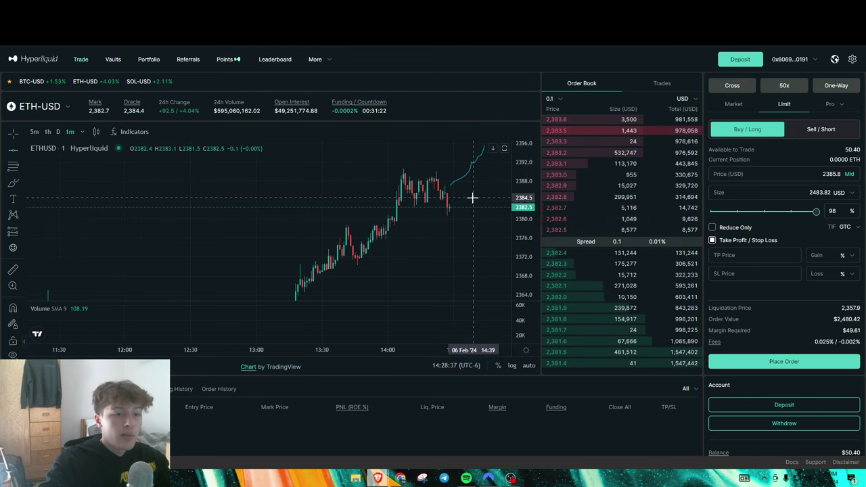
{"action": "left_click", "coordinate": [466, 200]}
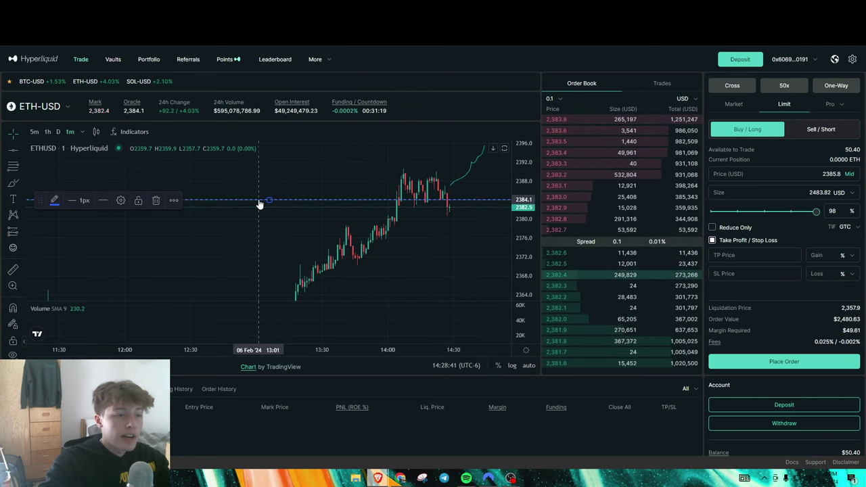
{"action": "left_click_drag", "start_coordinate": [260, 204], "coordinate": [276, 174]}
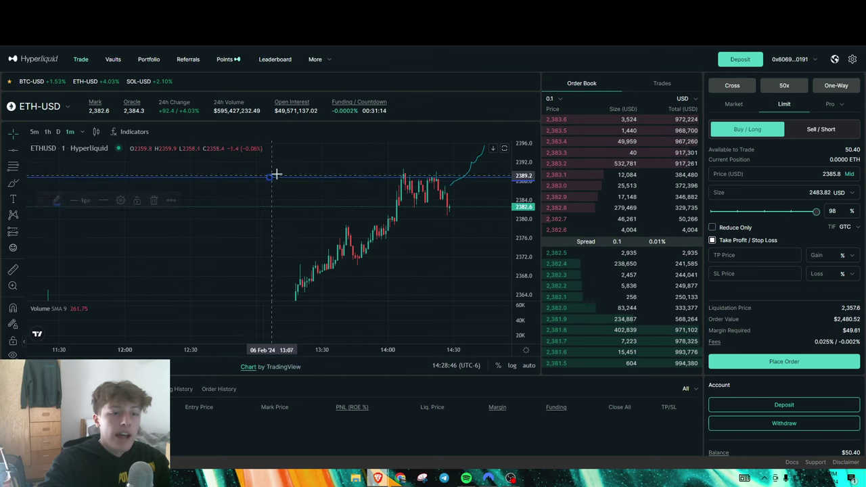
{"action": "left_click", "coordinate": [221, 173]}
{"action": "key", "text": "Delete"}
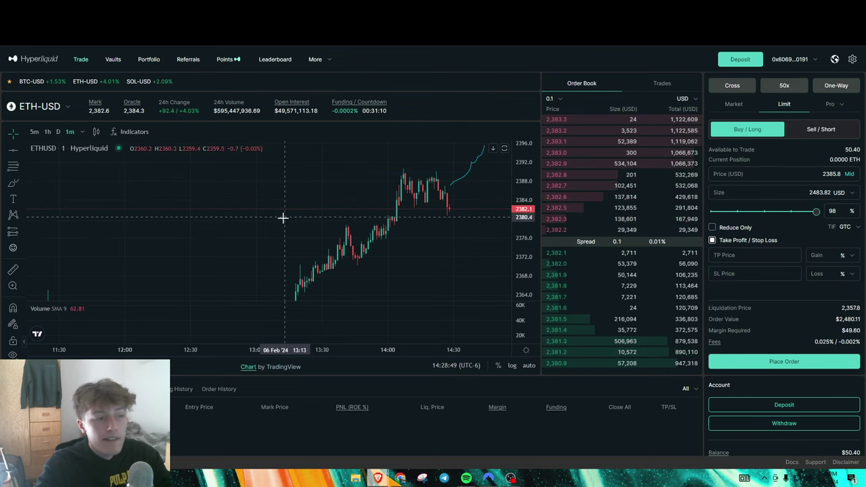
{"action": "left_click", "coordinate": [466, 176]}
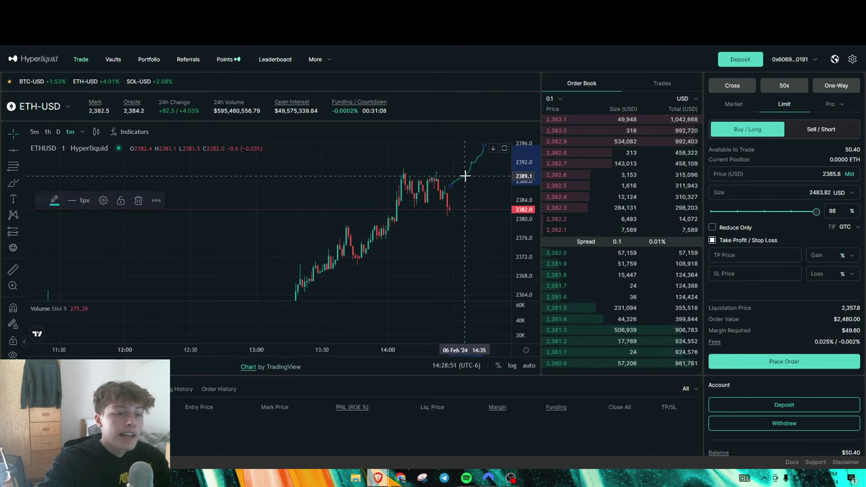
{"action": "key", "text": "Delete"}
{"action": "scroll", "coordinate": [761, 329], "scroll_direction": "down", "scroll_amount": 1}
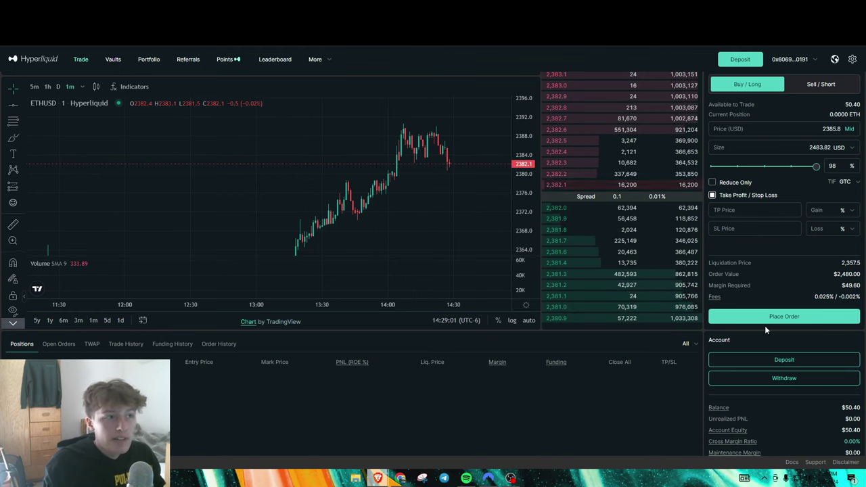
Go to the Vaults page from the top navigation bar
{"action": "left_click", "coordinate": [113, 61]}
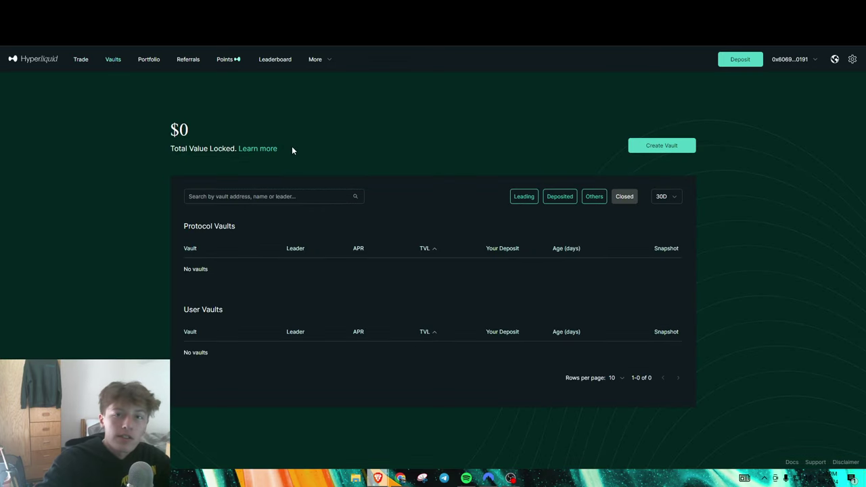